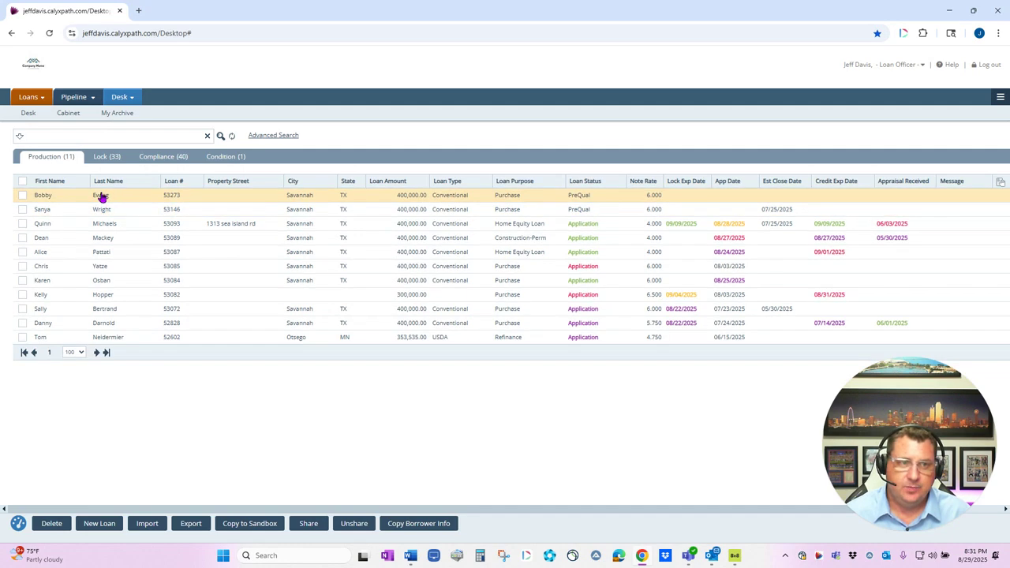
double_click(102, 196)
left_click(192, 99)
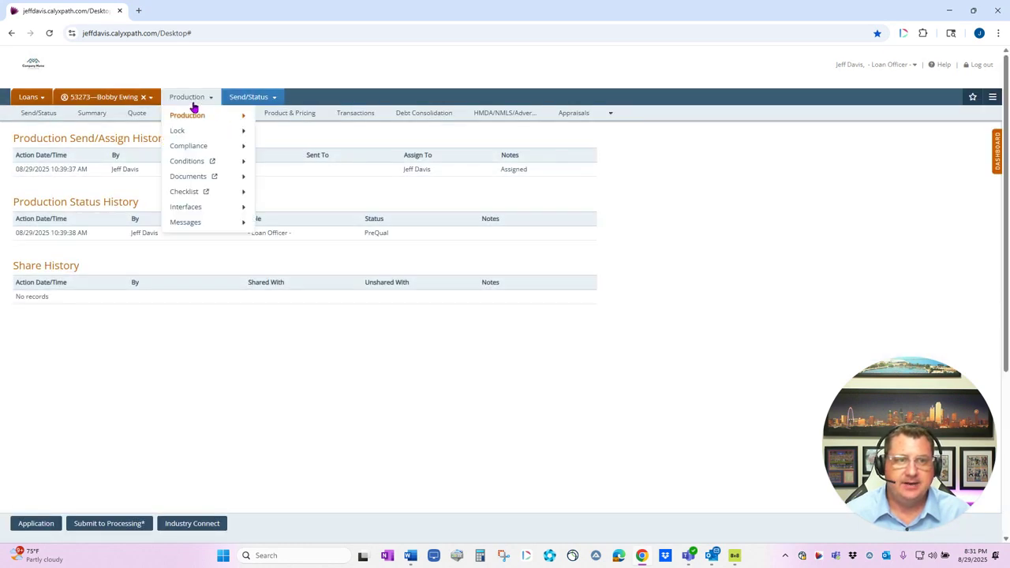
left_click(187, 175)
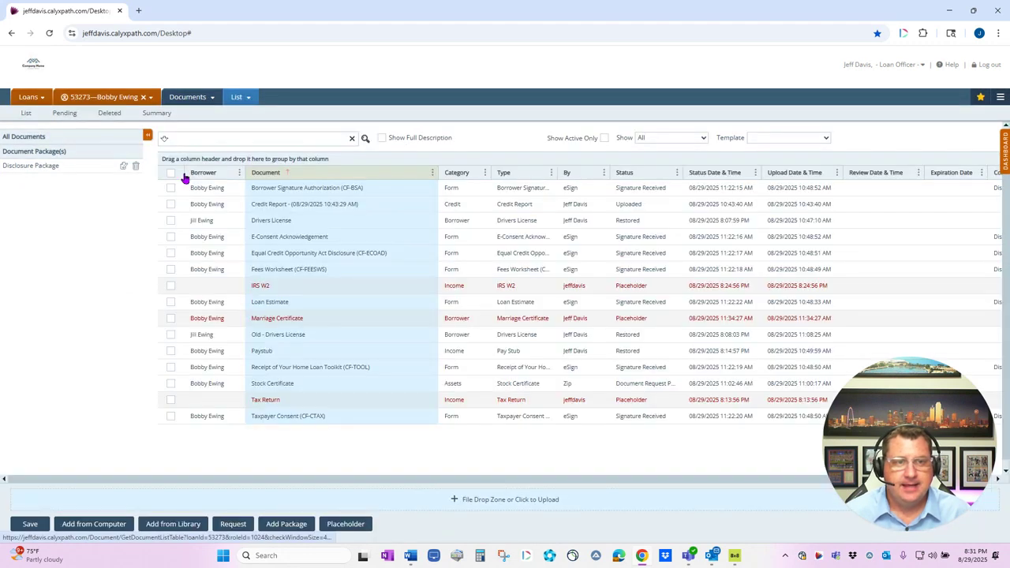
left_click(189, 98)
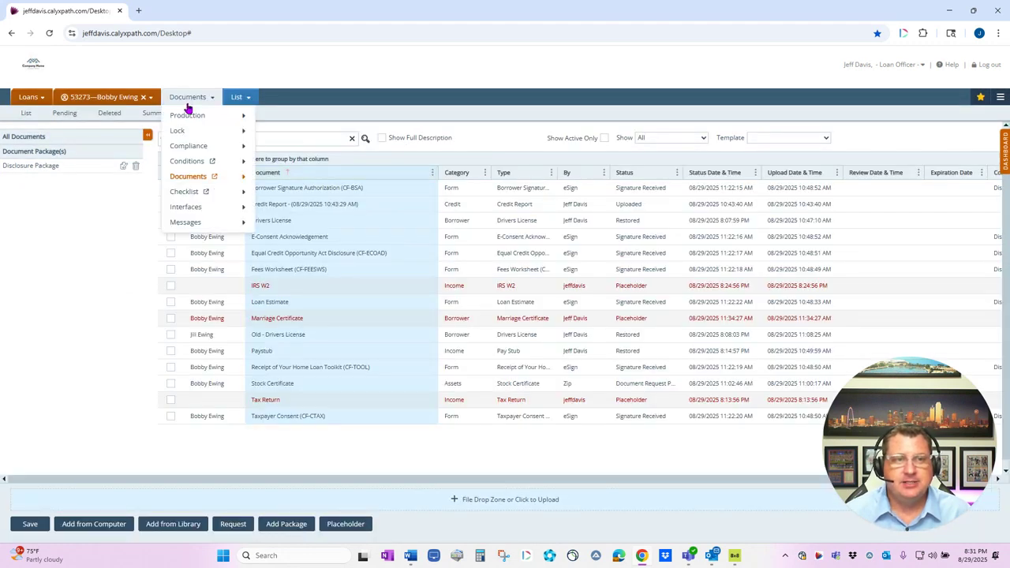
left_click(213, 177)
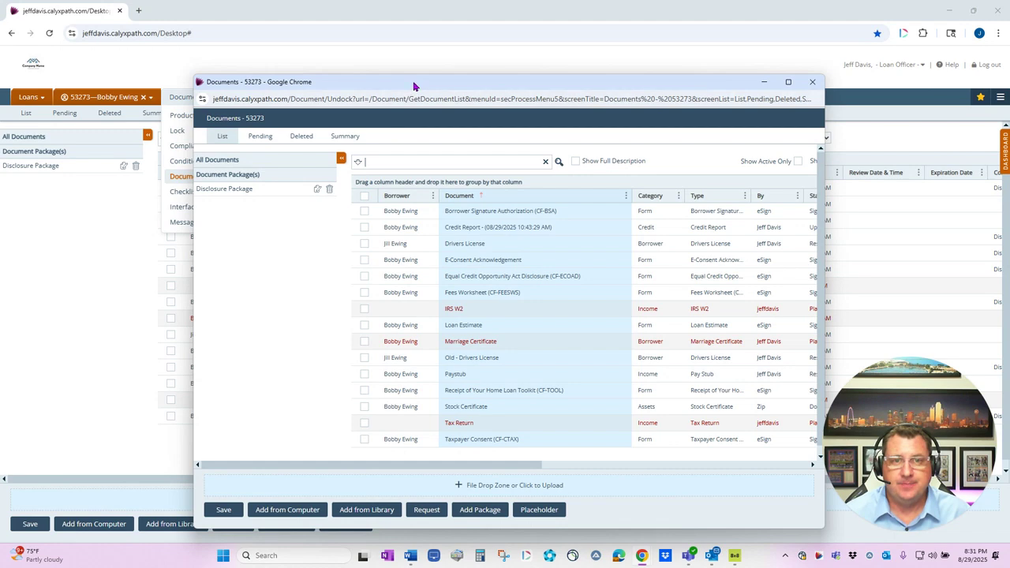
left_click_drag(415, 85, 1009, 118)
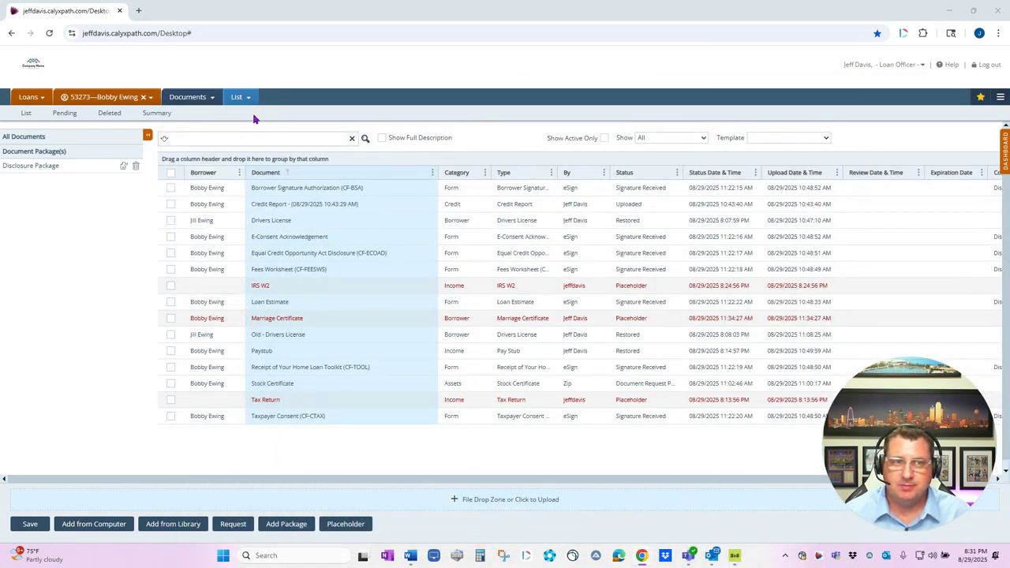
Show the borrower's personal information under Production > Send/Status and bring the Documents window back
left_click(198, 101)
left_click(198, 113)
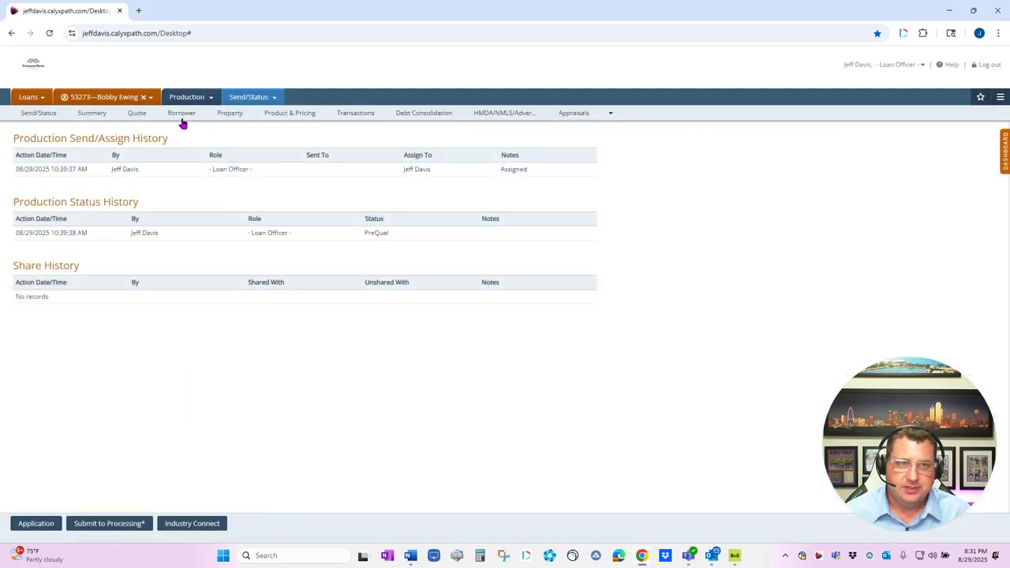
left_click(185, 113)
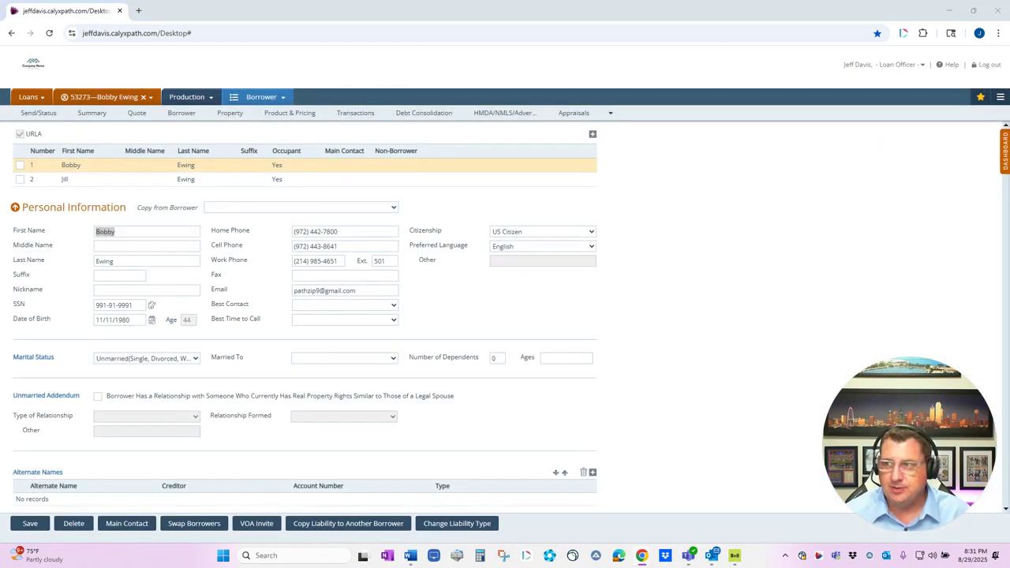
left_click_drag(1009, 110, 410, 47)
left_click(760, 47)
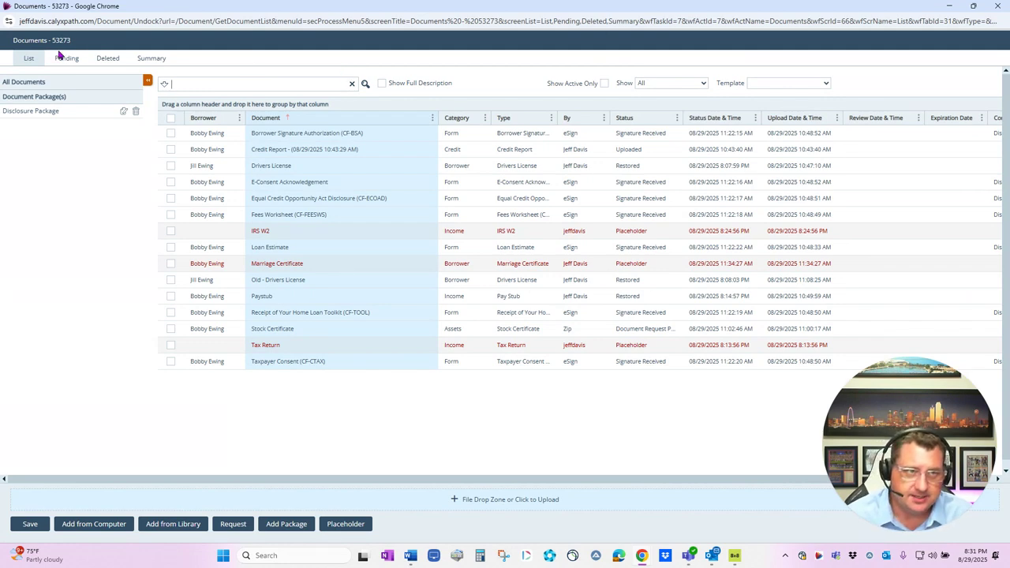
left_click(36, 59)
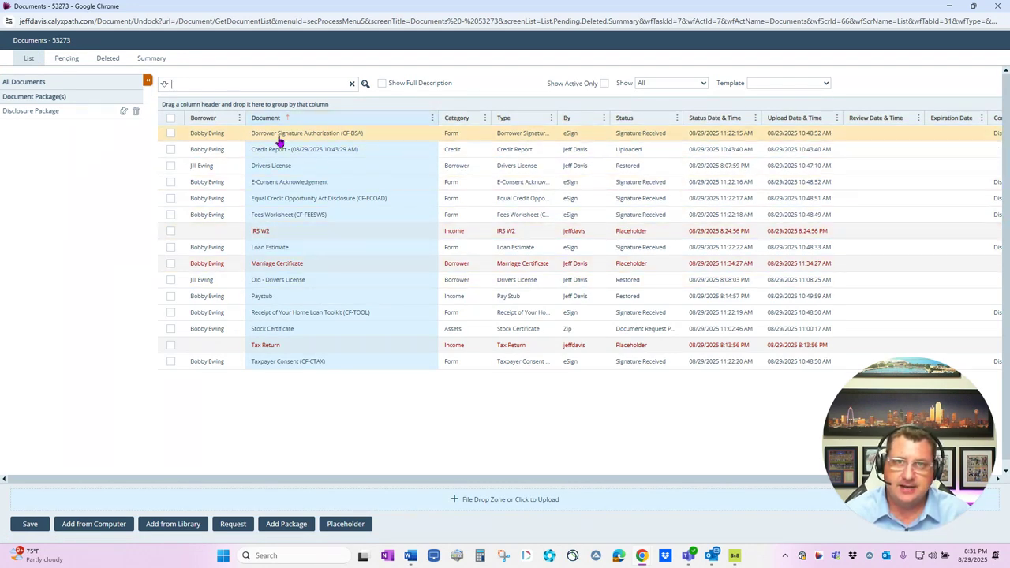
left_click(78, 59)
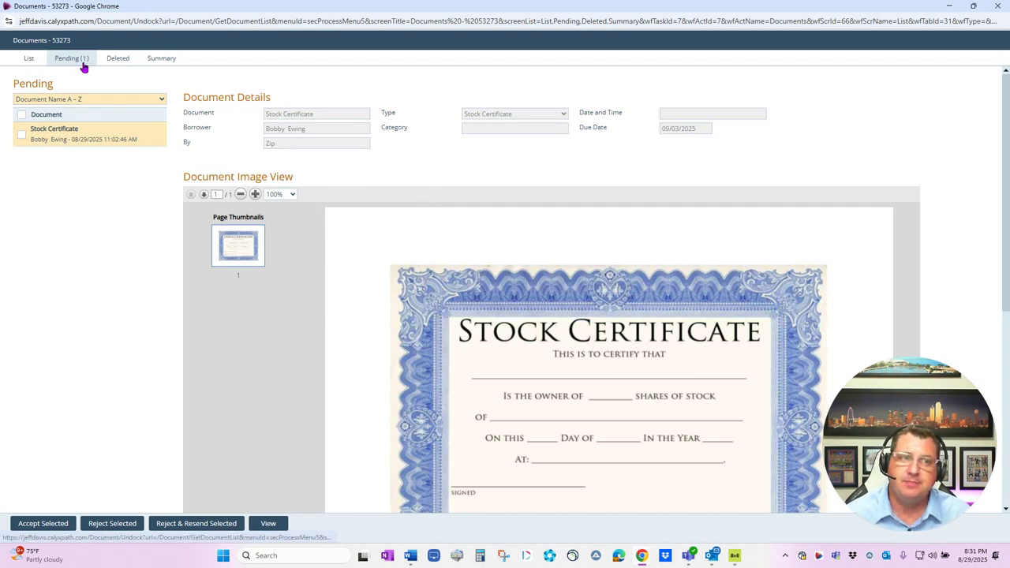
Tick the pending Stock Certificate and choose Reject & Resend Selected
scroll(518, 293, "down", 1)
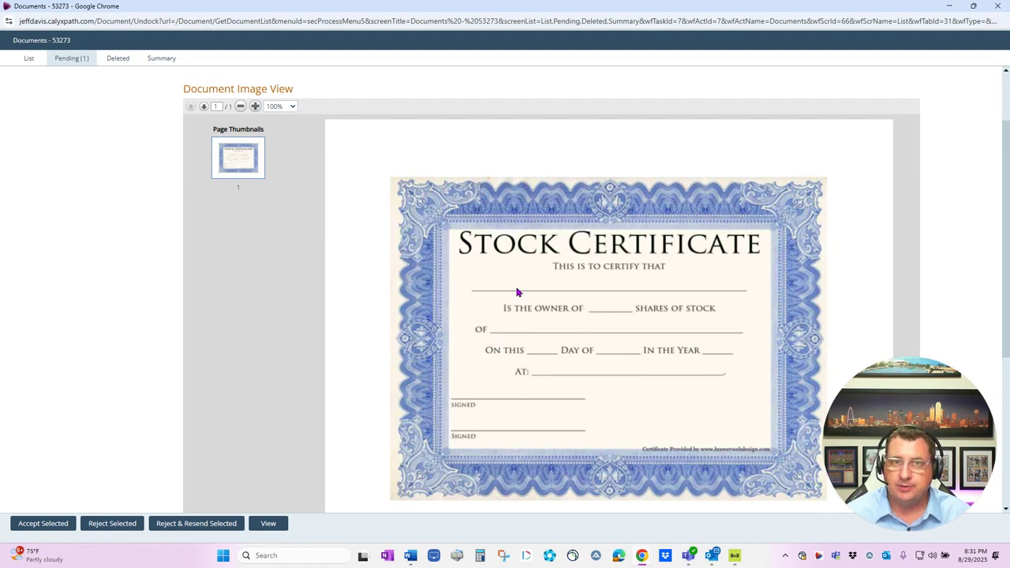
scroll(518, 292, "up", 1)
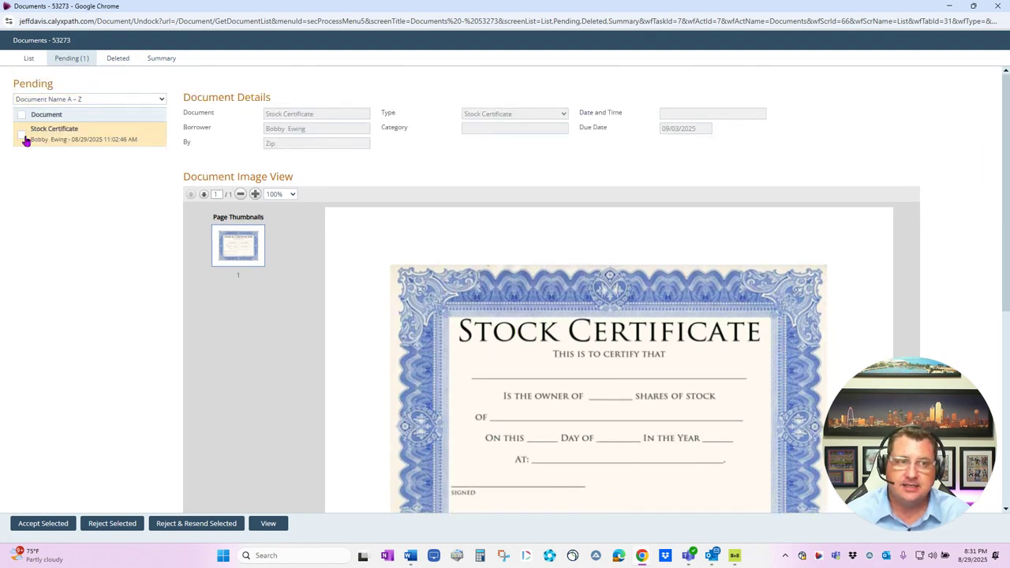
left_click(22, 137)
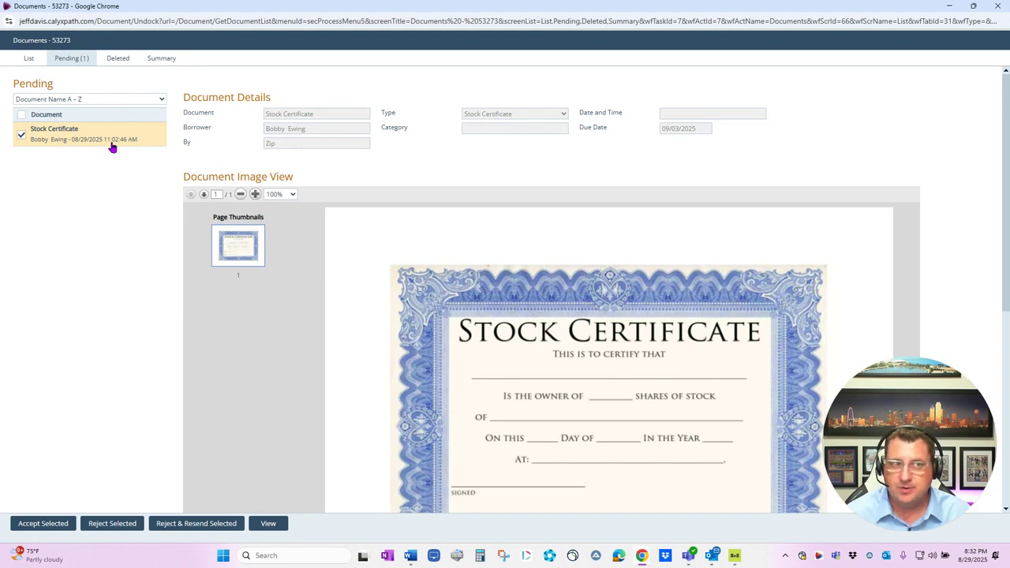
left_click(196, 523)
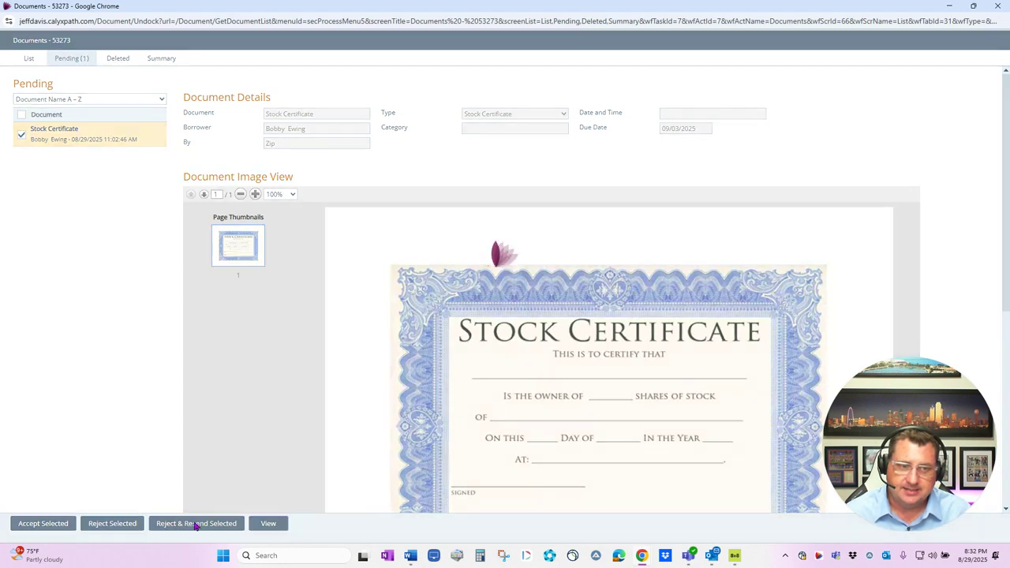
Type a throwaway note, close the Reject dialog without sending, and show Deleted documents
left_click(433, 260)
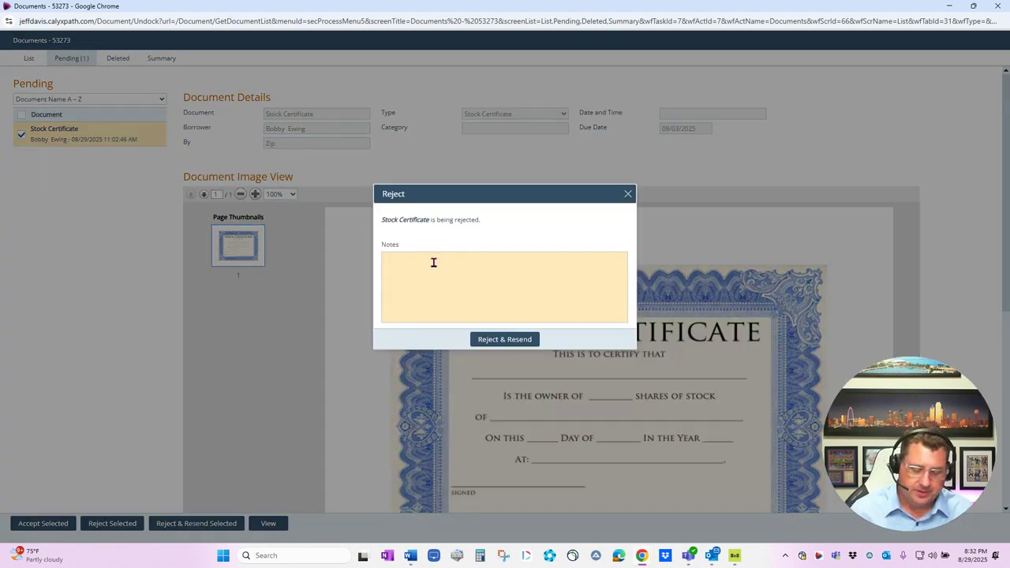
type("asfjsdjfdsadkljsadklf")
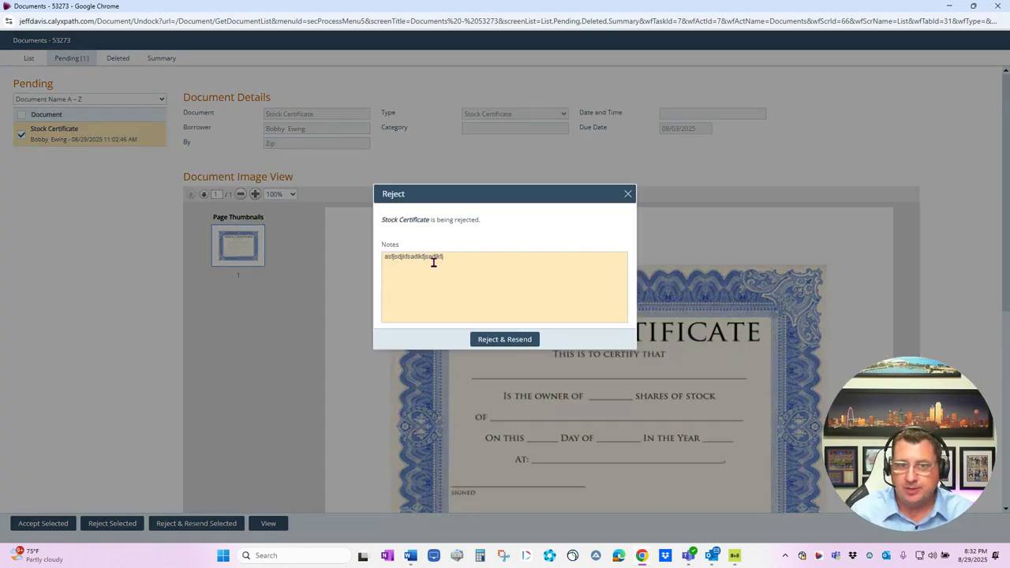
type("jal;sdfsadlkf")
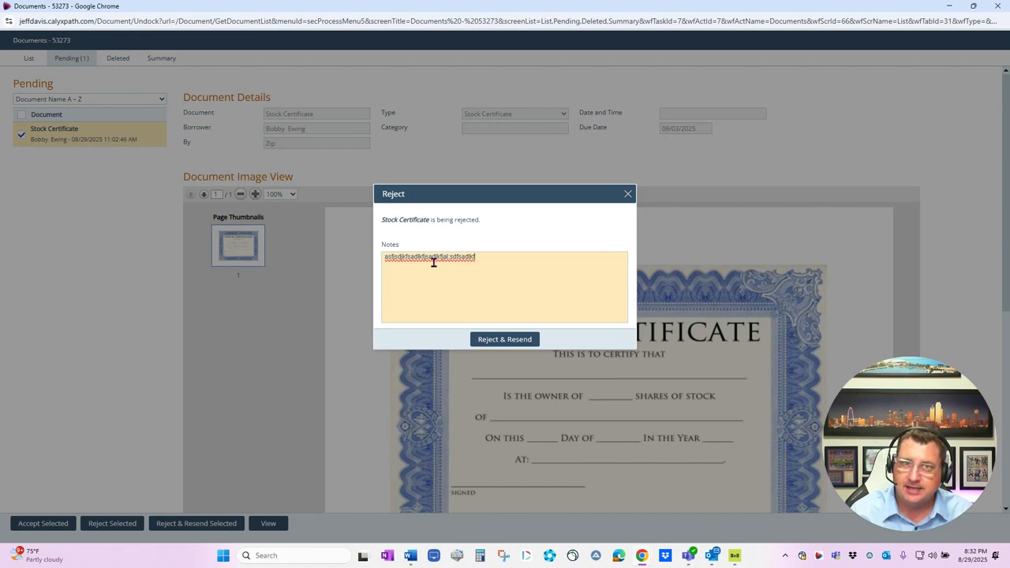
type("l;as")
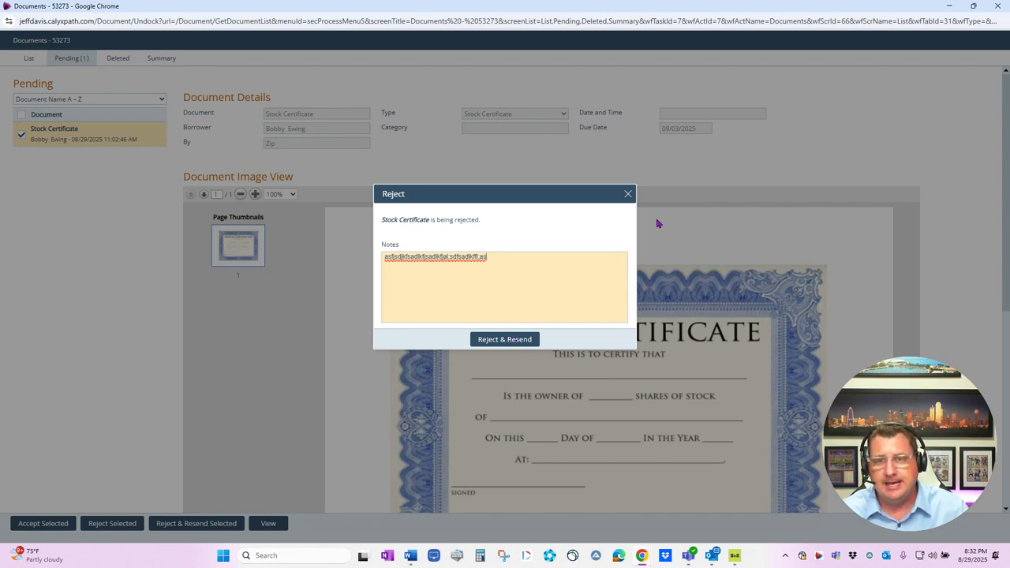
left_click(628, 193)
left_click(115, 60)
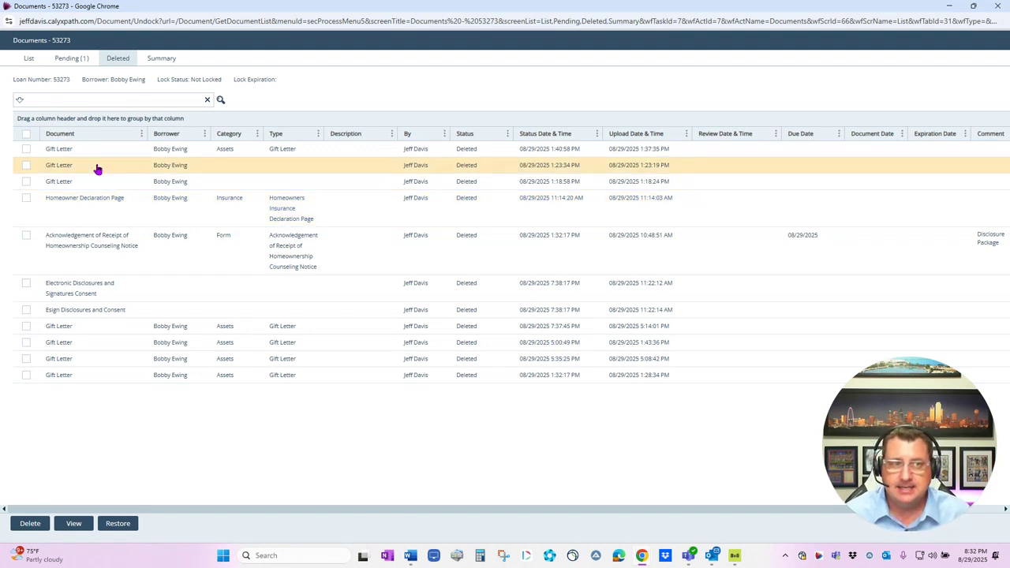
Tick the first deleted Gift Letter, view the Summary eSign History, then return to List
left_click(25, 150)
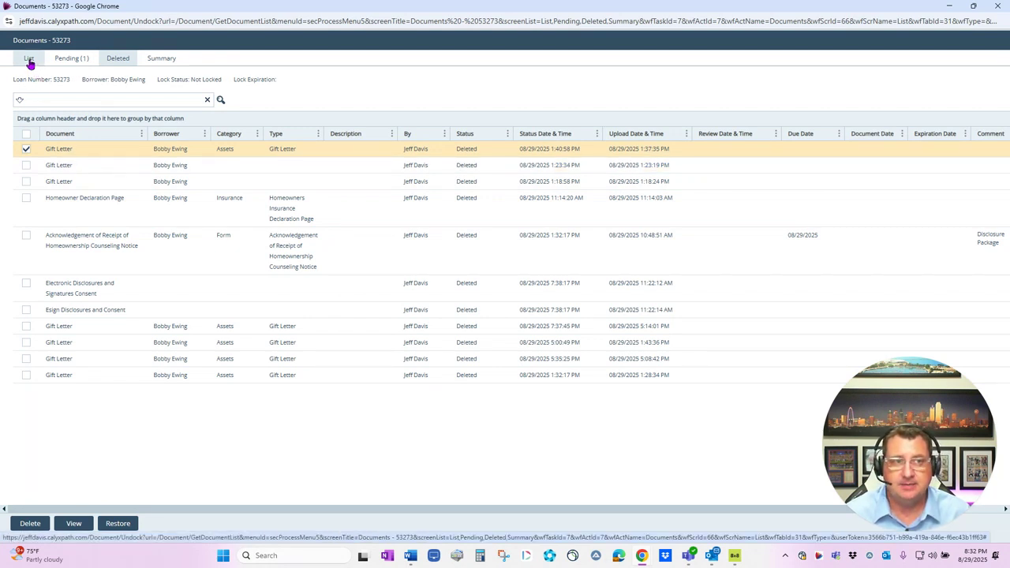
left_click(160, 58)
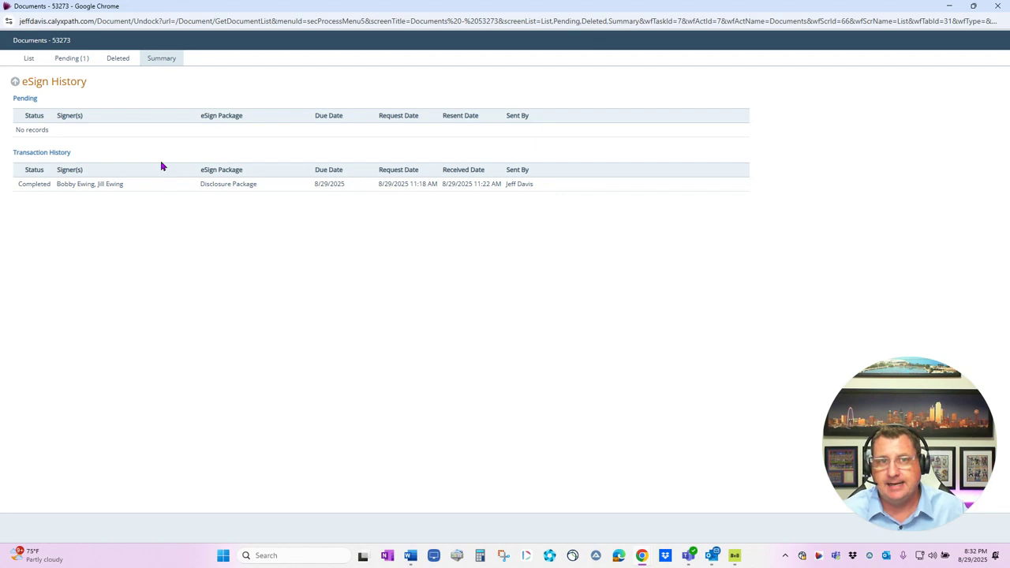
left_click(28, 58)
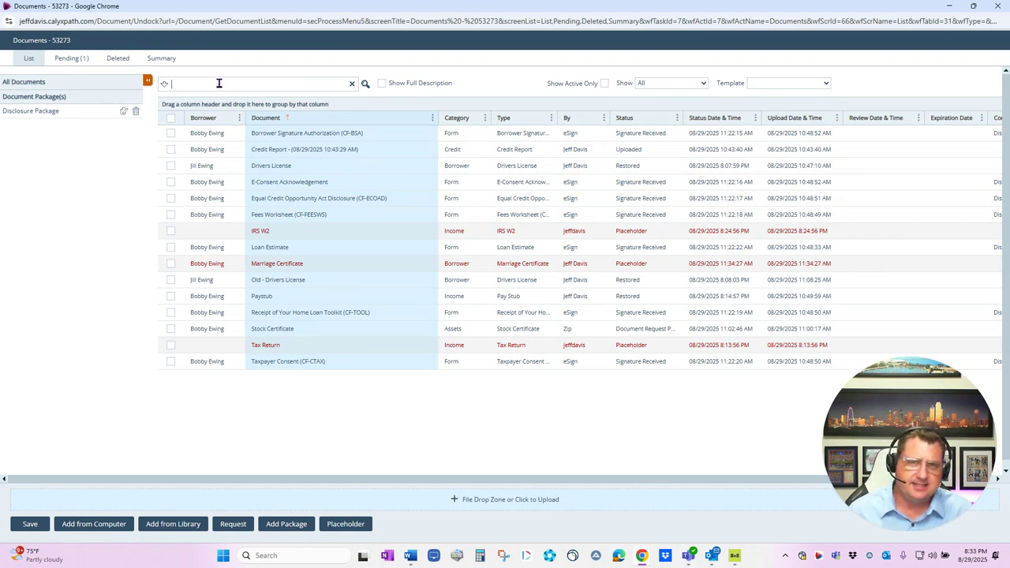
type("driver")
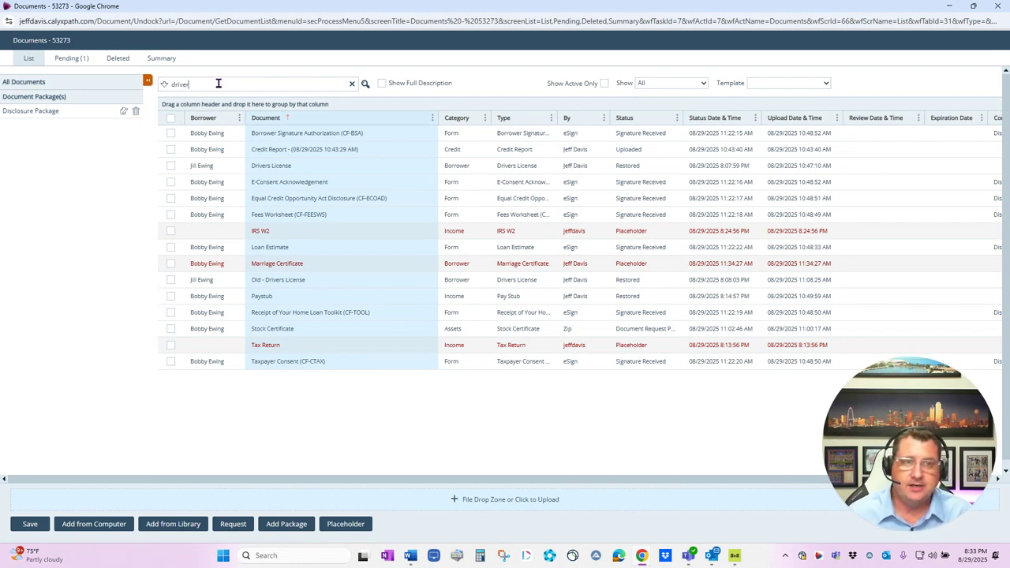
left_click(366, 84)
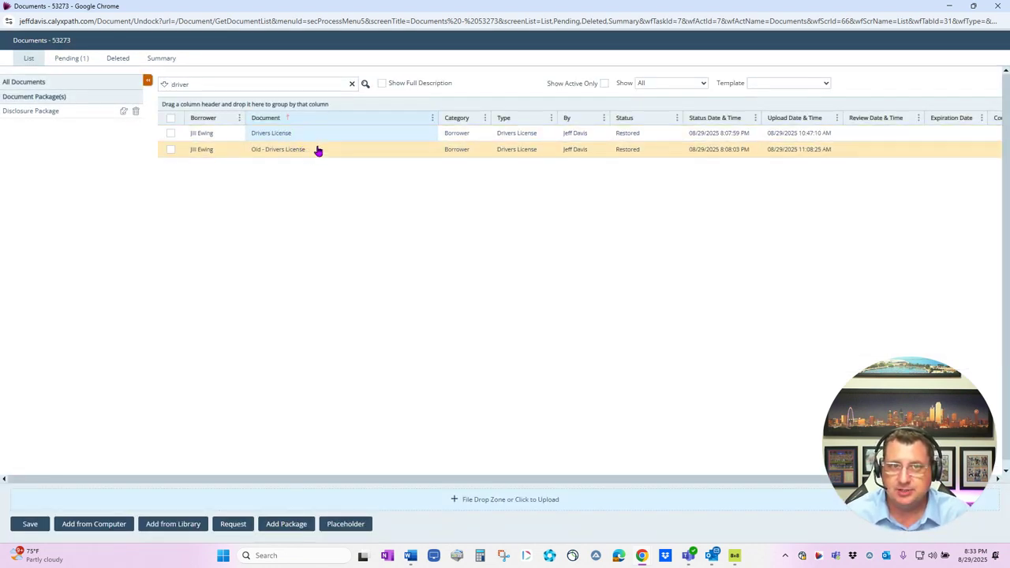
left_click(351, 84)
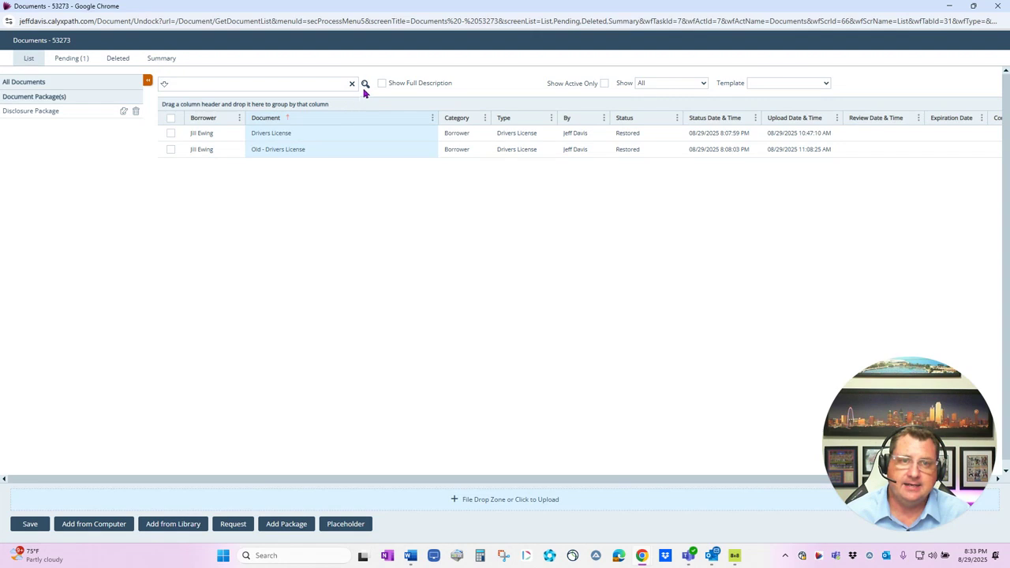
left_click(366, 84)
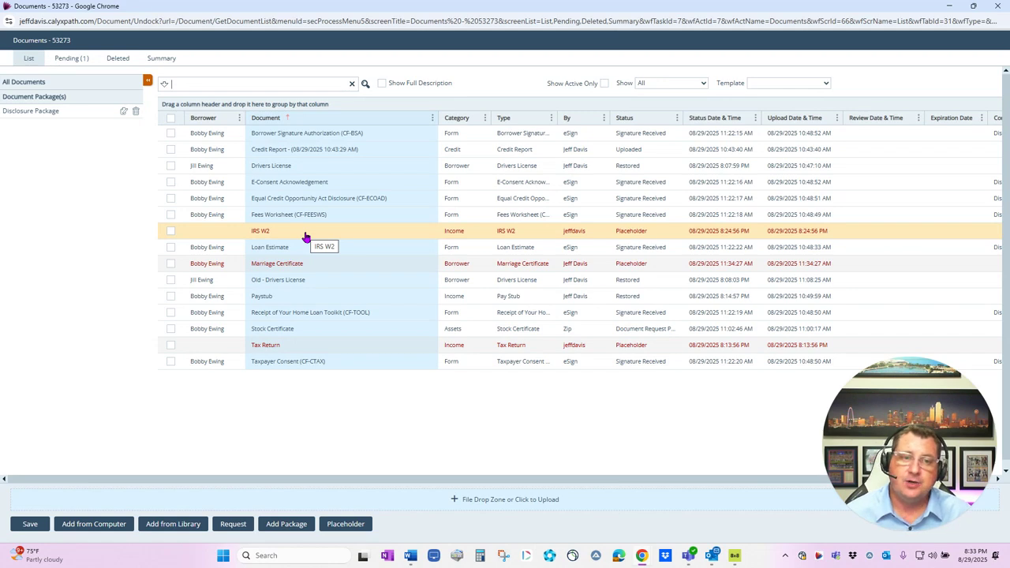
Sort Only by the Required Docs - Conventional 30 Year Fixed template and tick all five documents
left_click(766, 84)
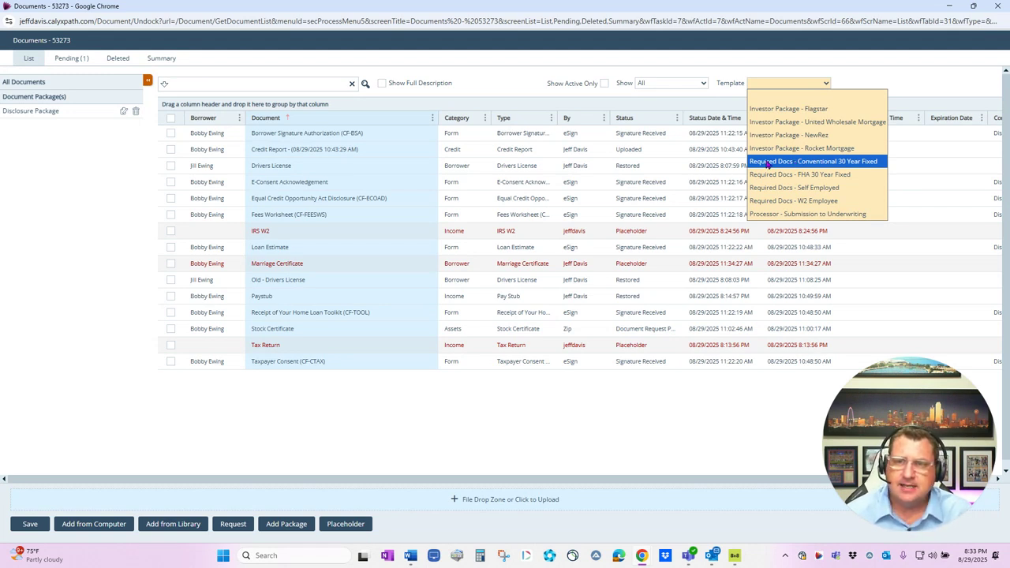
left_click(799, 162)
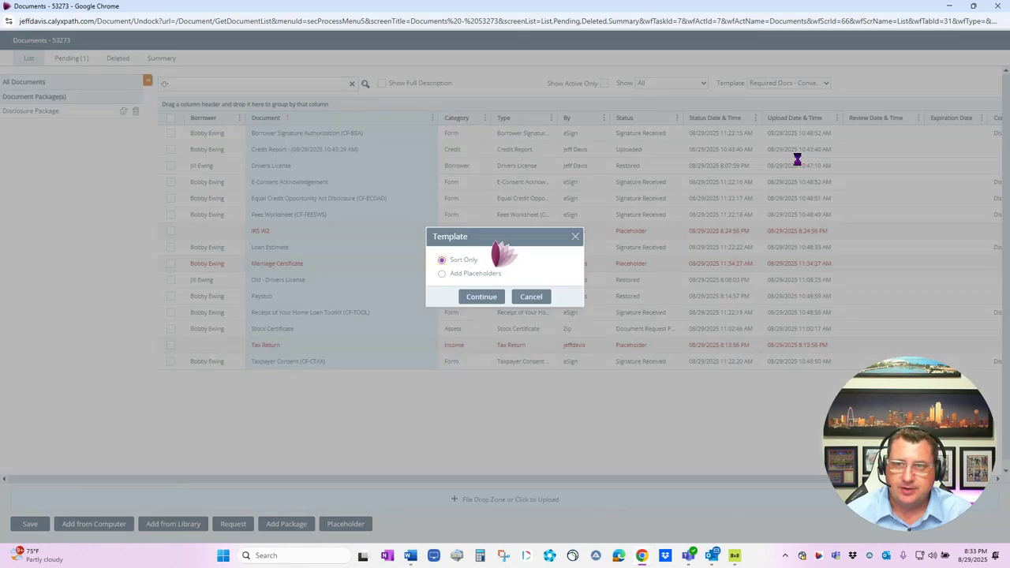
left_click(444, 275)
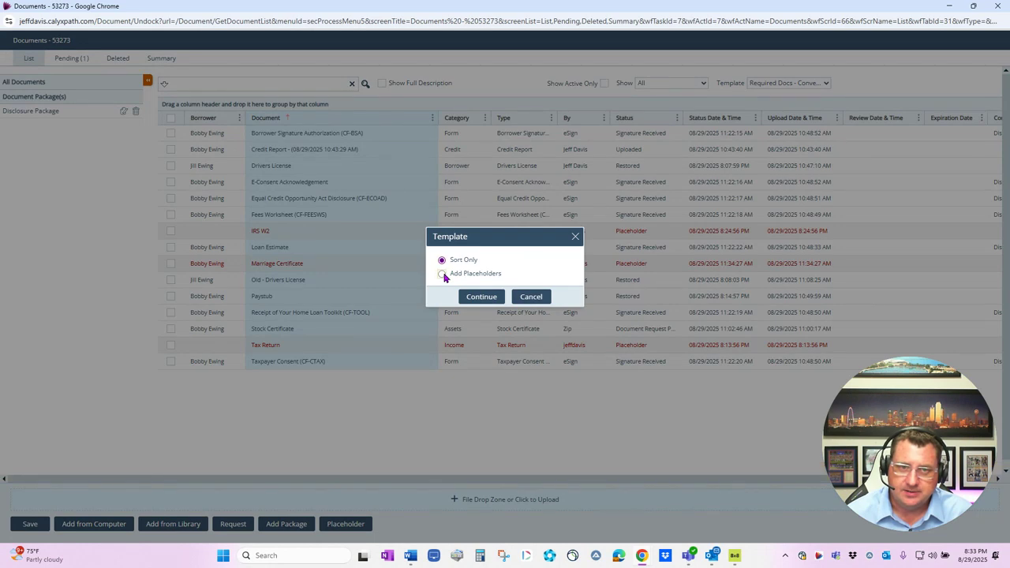
left_click(495, 297)
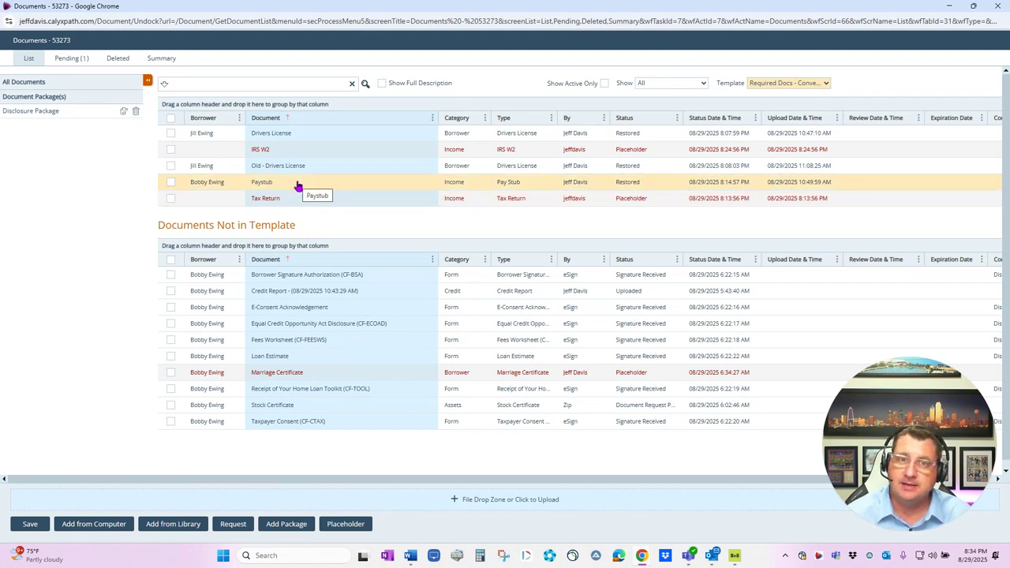
left_click(171, 119)
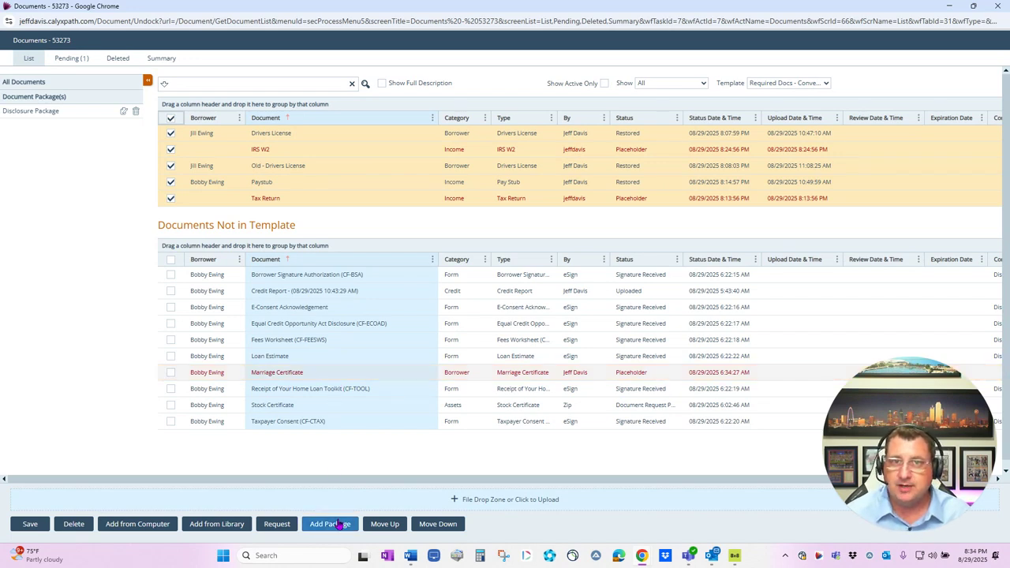
Save the five ticked documents as a Borrower Docs package and return to All Documents
left_click(338, 524)
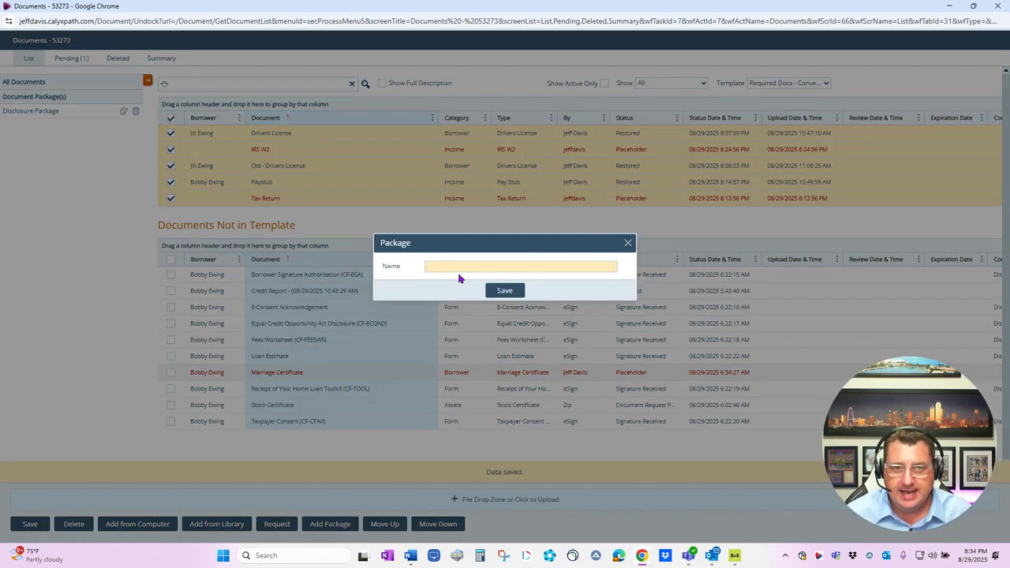
left_click(452, 266)
left_click(492, 290)
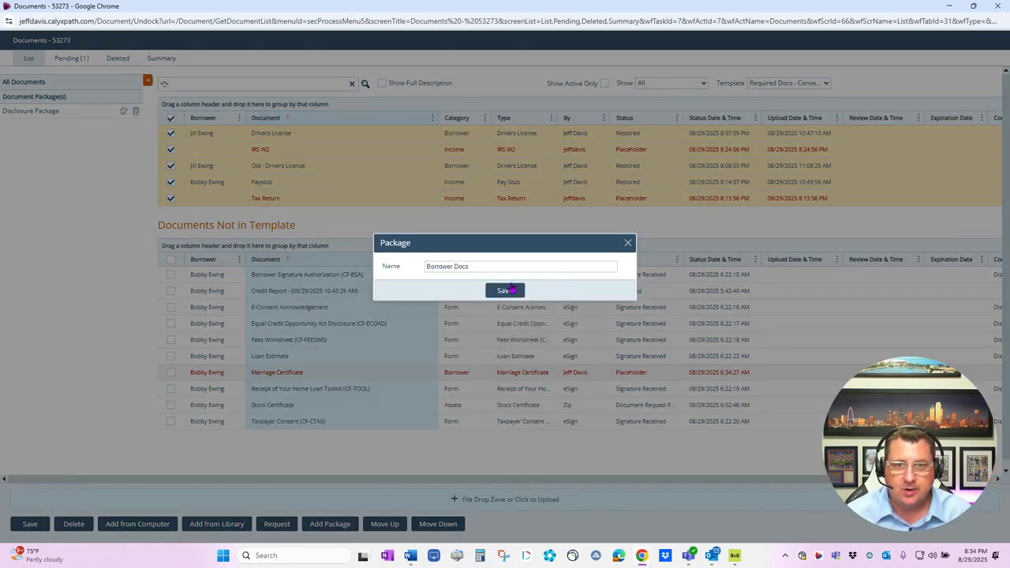
left_click(511, 288)
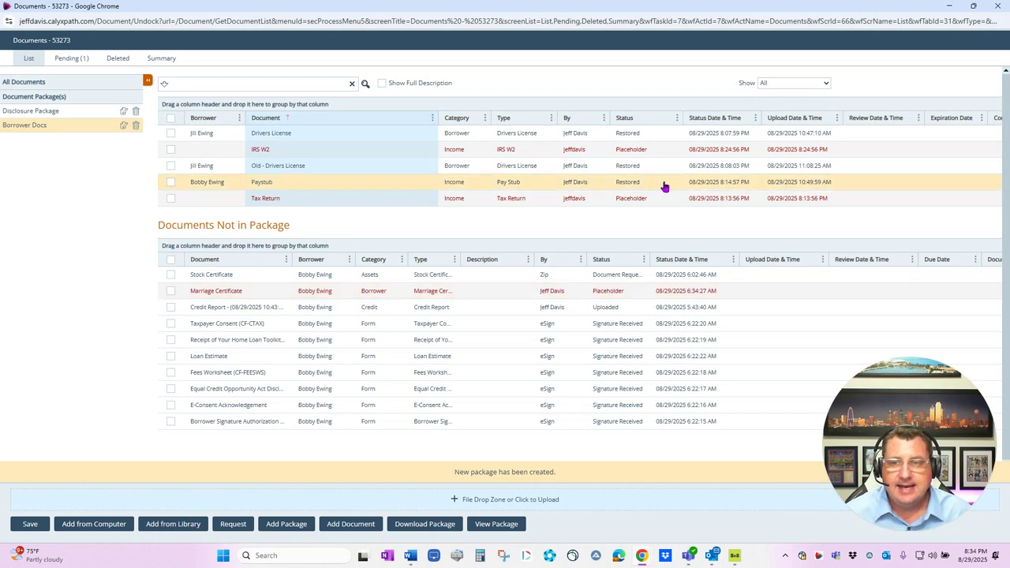
left_click(25, 82)
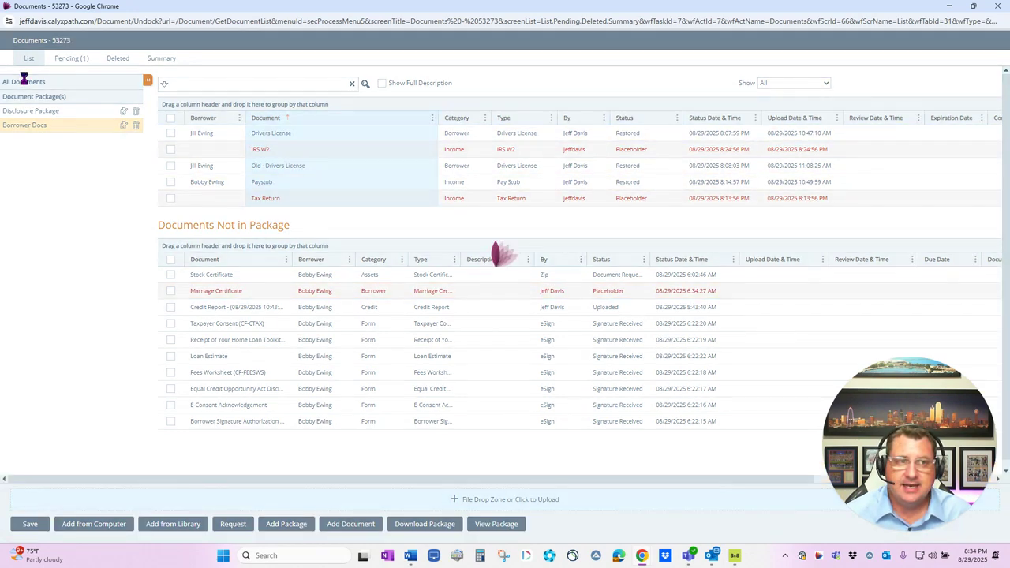
left_click(777, 83)
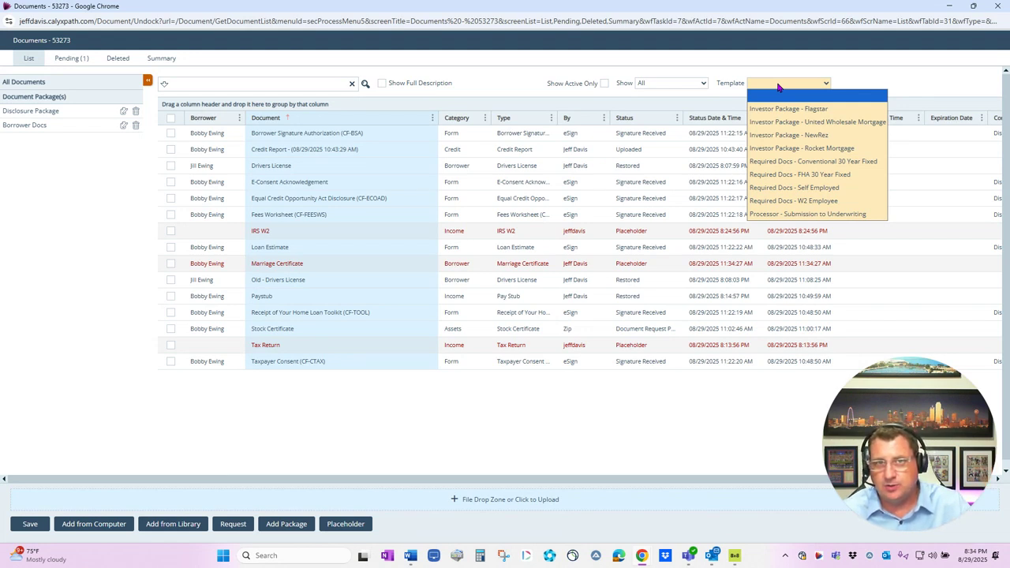
Sort Only by Investor Package - Rocket Mortgage, tick all its documents, and start a new package
left_click(792, 148)
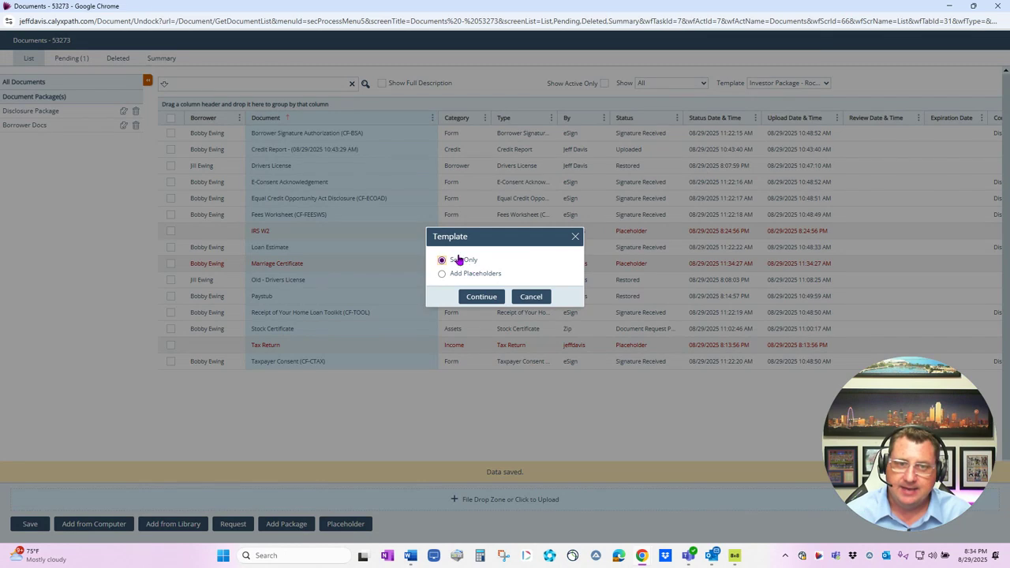
left_click(473, 296)
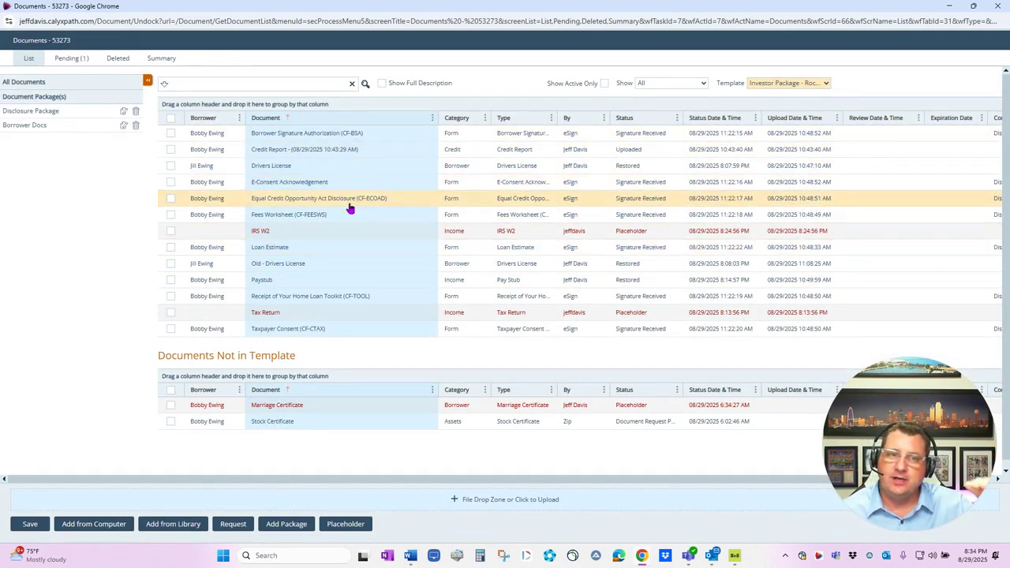
left_click(170, 119)
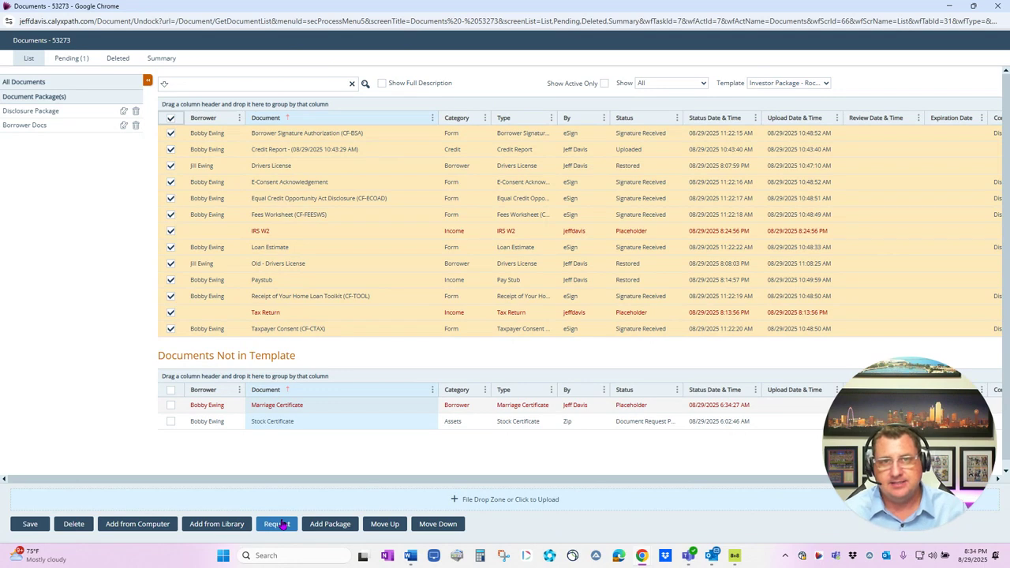
left_click(330, 523)
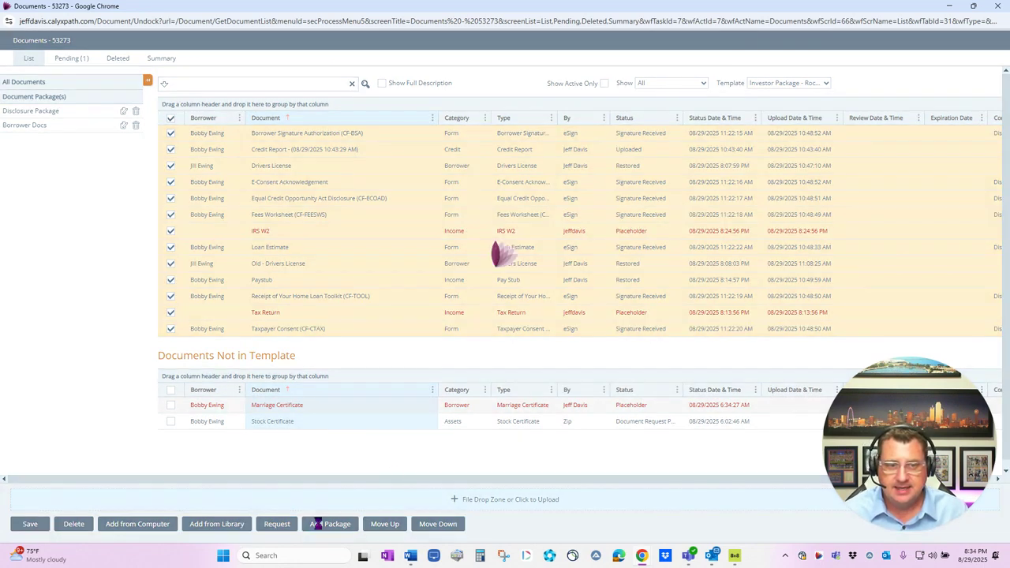
left_click(435, 270)
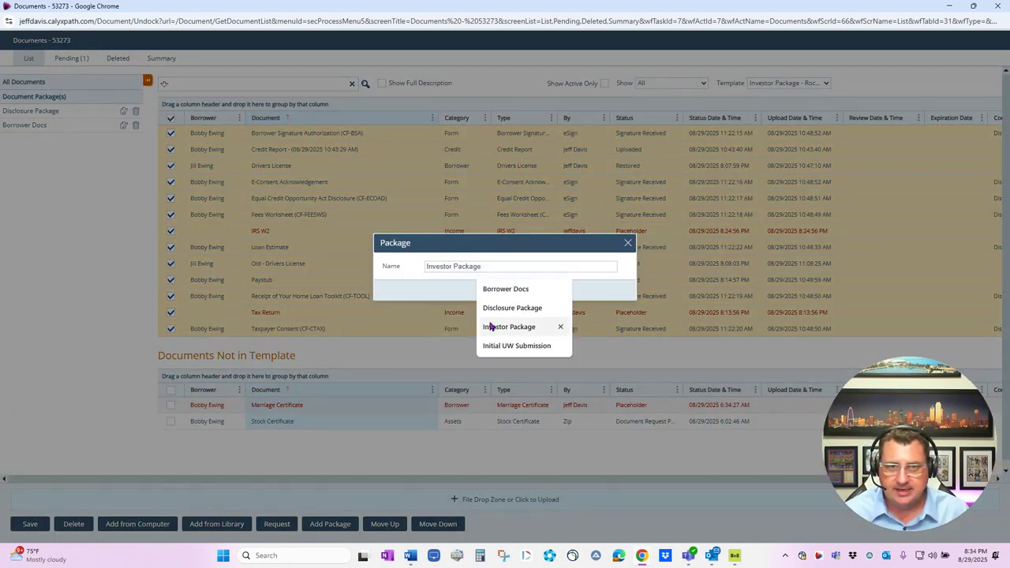
Name the package Investor Package, save it, and return to All Documents
left_click(491, 325)
left_click(513, 292)
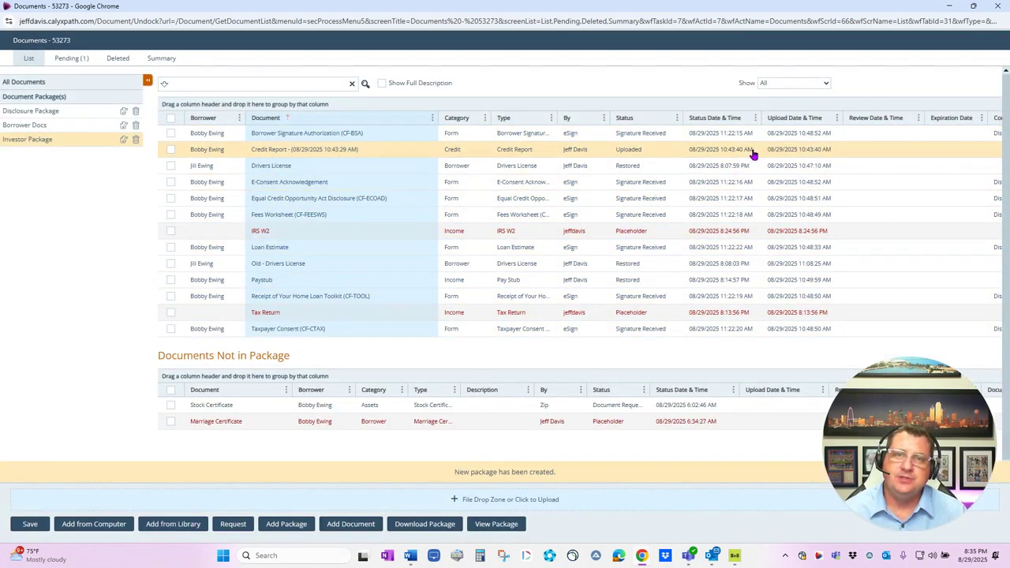
left_click(820, 84)
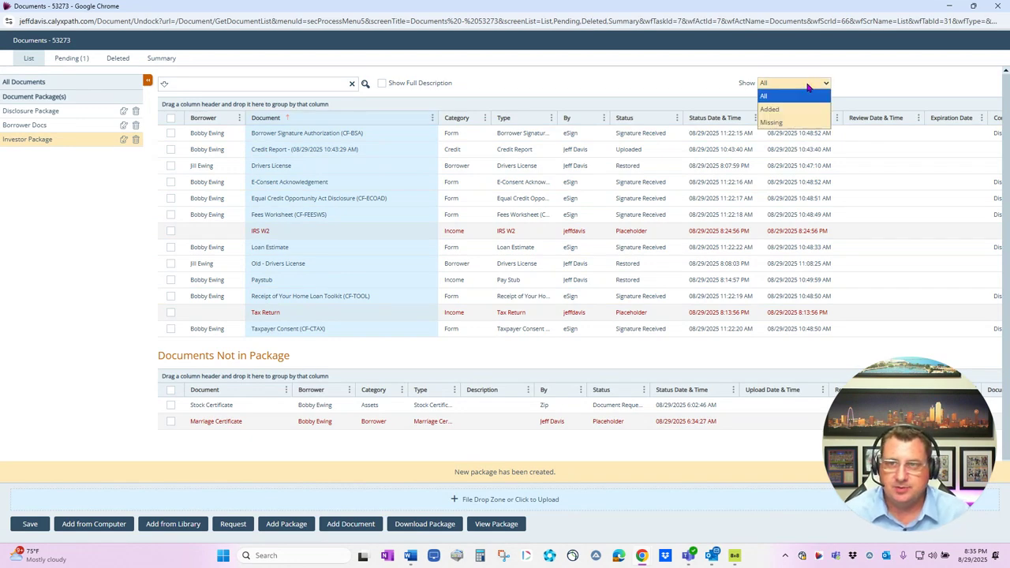
left_click(102, 86)
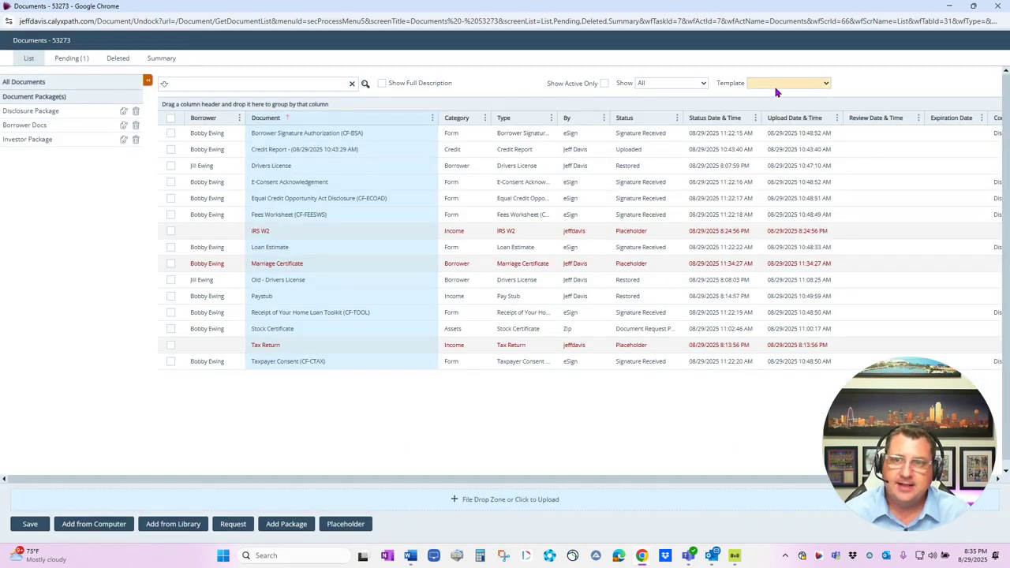
left_click(776, 84)
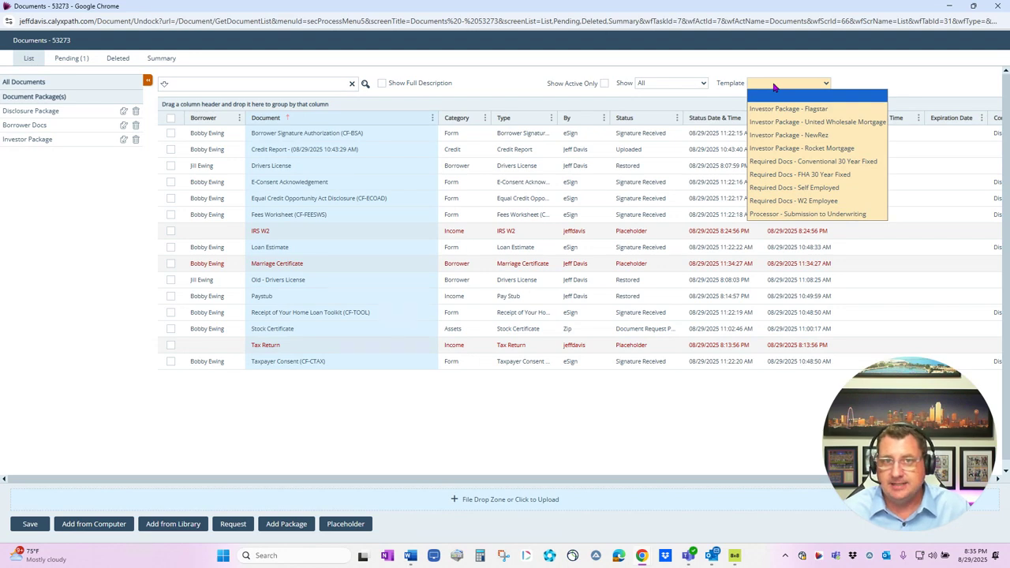
Sort by the Processor - Submission to Underwriting template and tick its seven documents
left_click(805, 215)
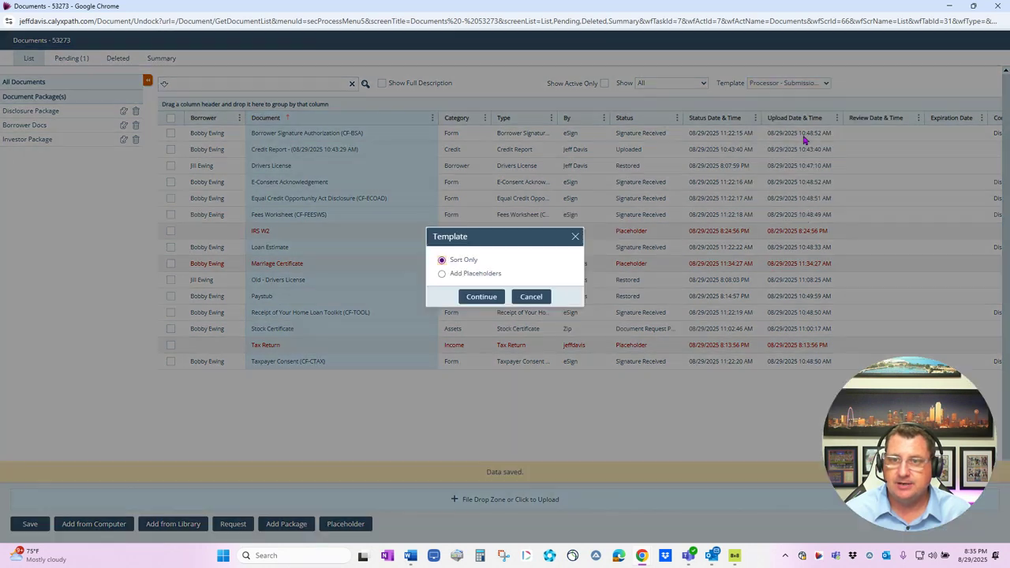
left_click(464, 297)
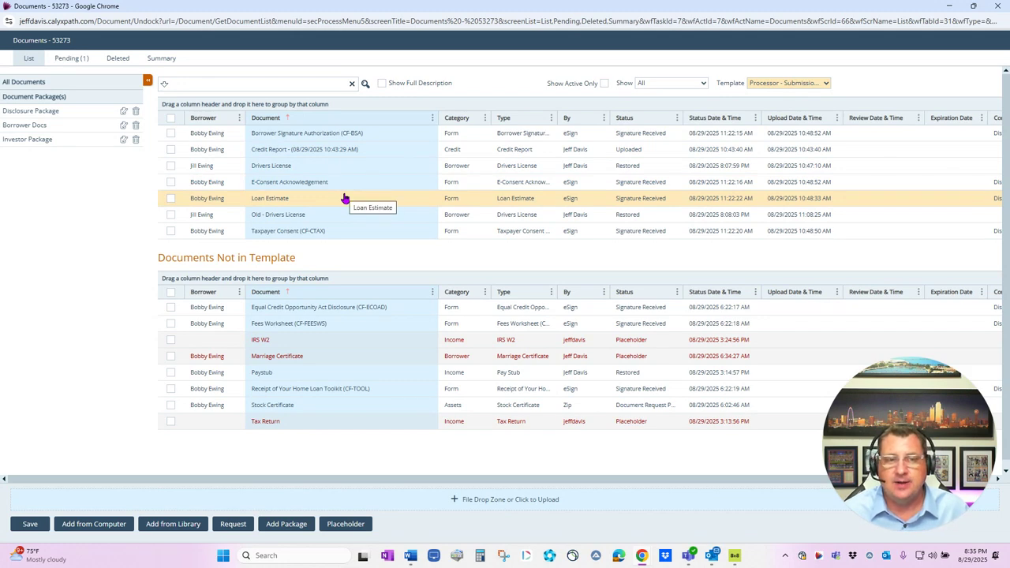
left_click(171, 117)
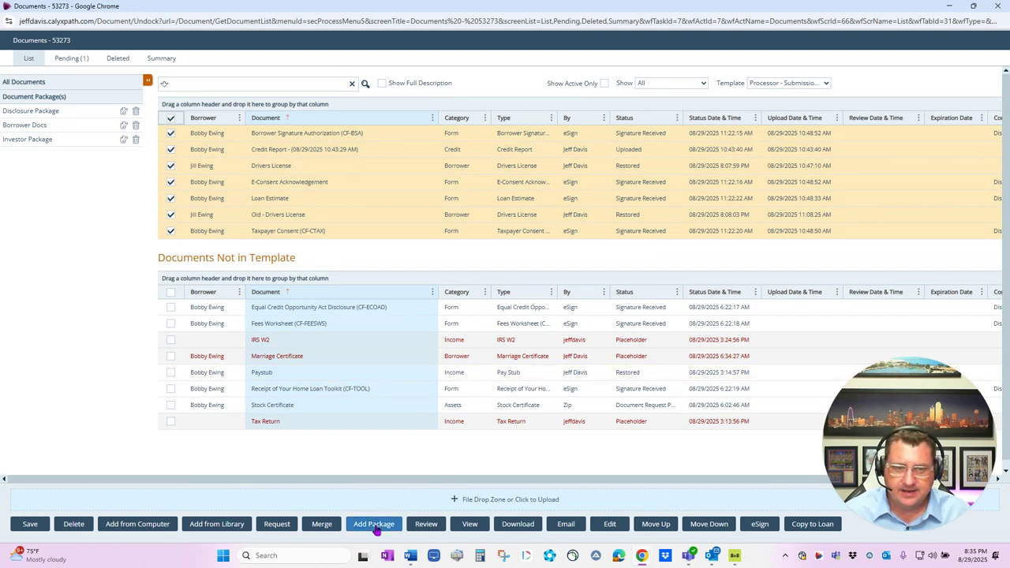
Save them as an Initial UW Submission package and return to All Documents
left_click(374, 525)
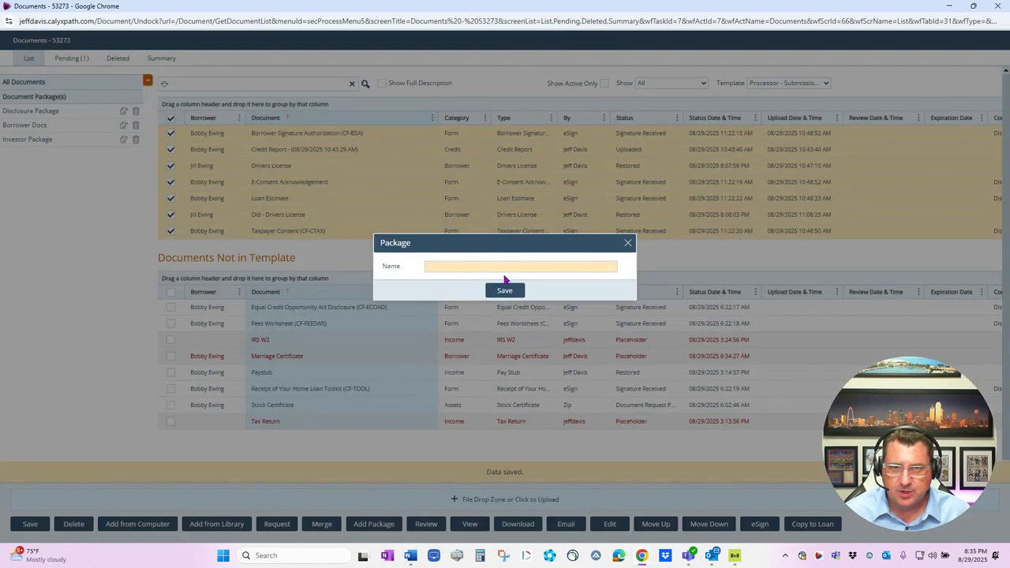
left_click(502, 269)
left_click(511, 345)
left_click(505, 290)
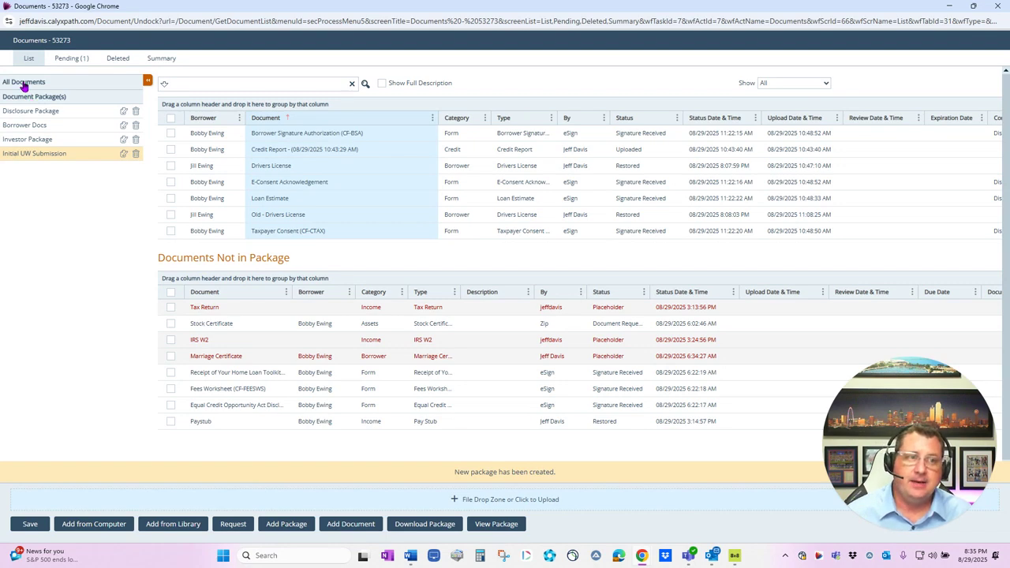
left_click(24, 84)
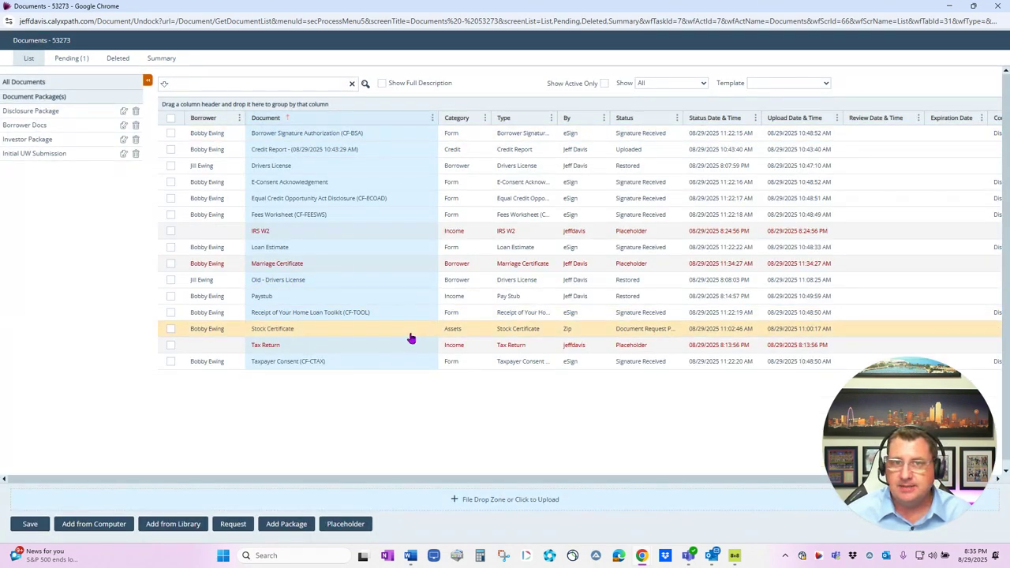
Browse the Disclosure Package, Borrower Docs, Investor Package and Initial UW Submission contents, ending on Investor Package
left_click(32, 111)
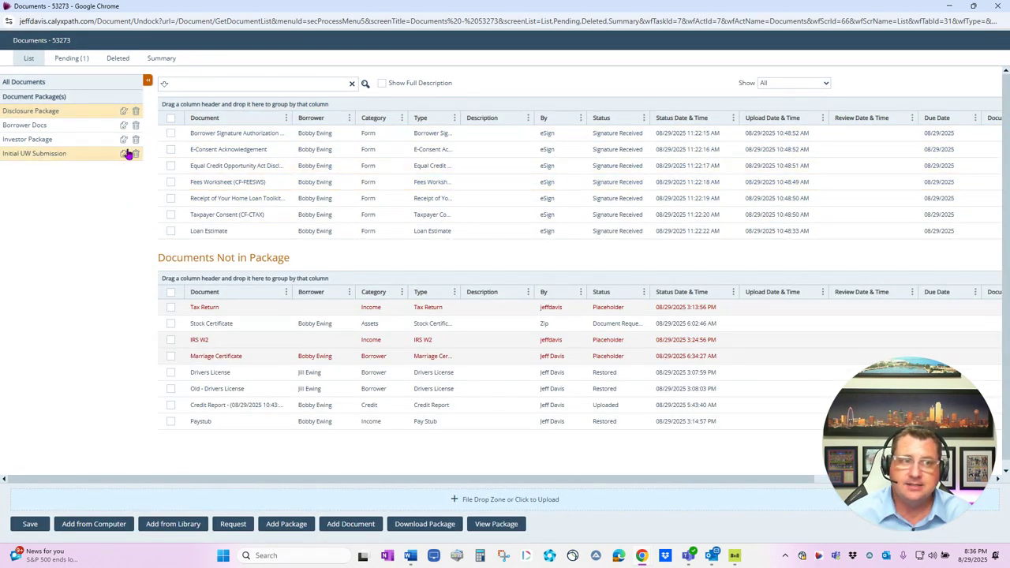
left_click(26, 125)
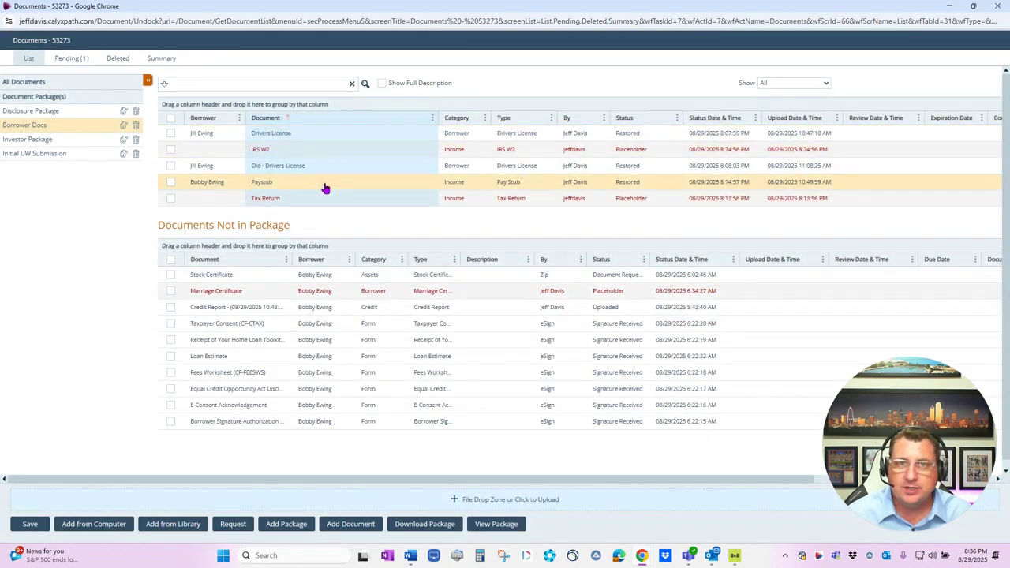
left_click(36, 140)
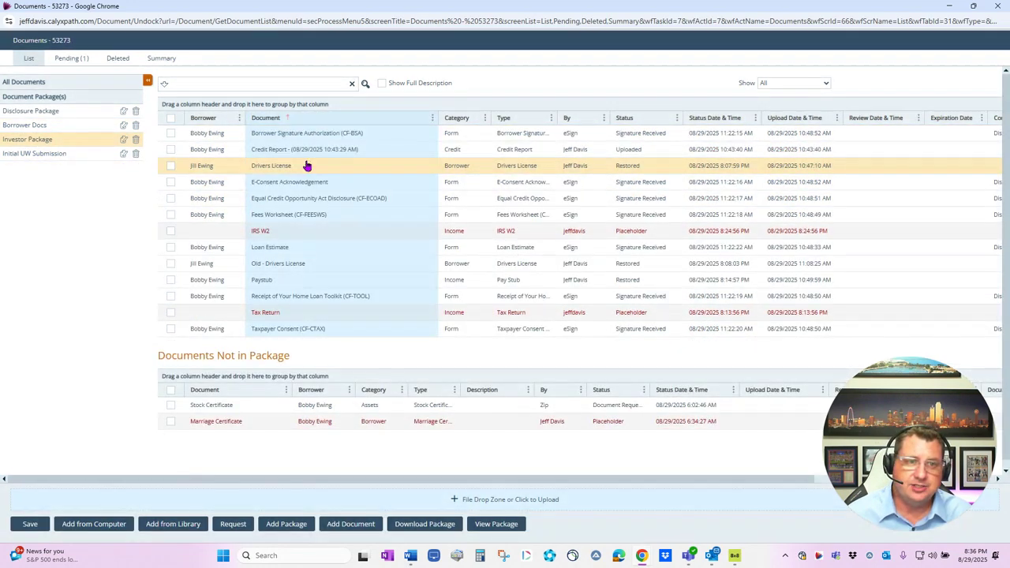
left_click(36, 155)
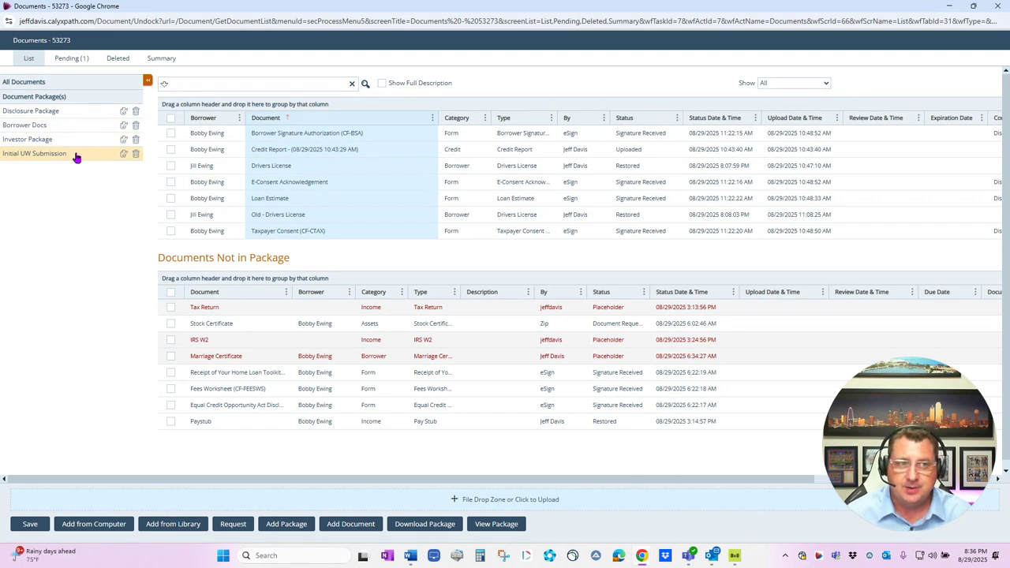
left_click(39, 142)
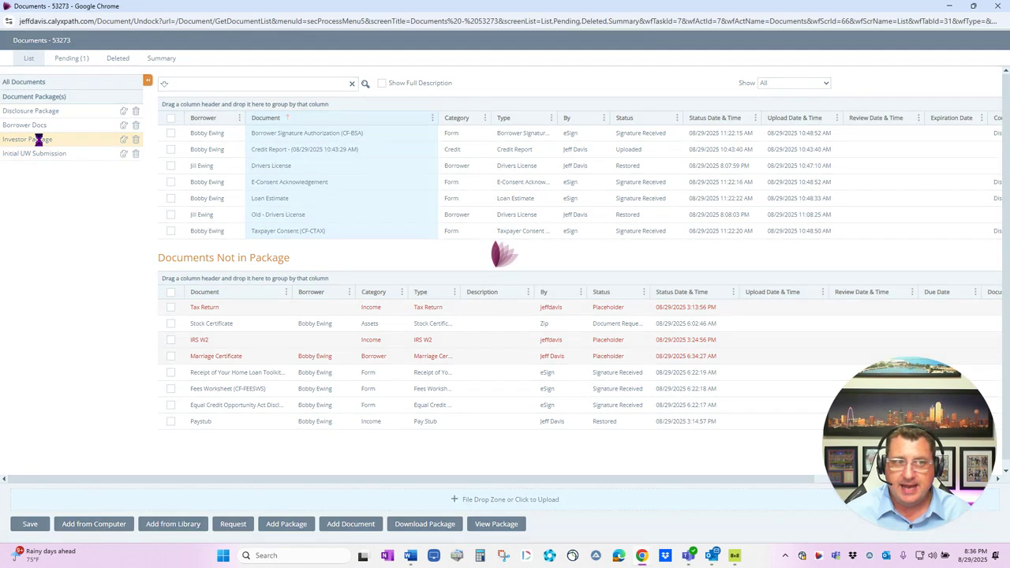
Select all Investor Package documents, then return to the full Document Package(s) list
left_click(170, 117)
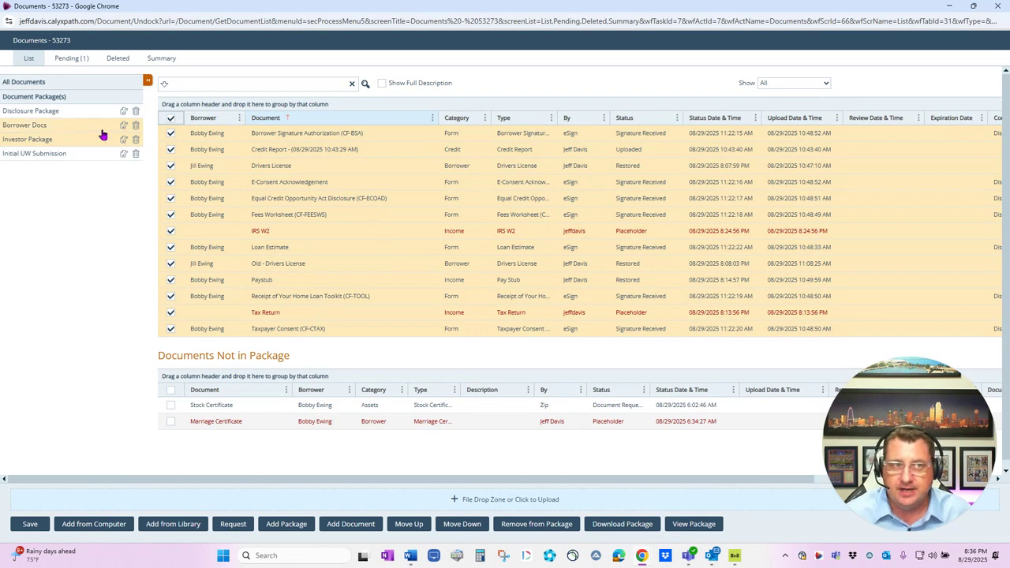
left_click(42, 96)
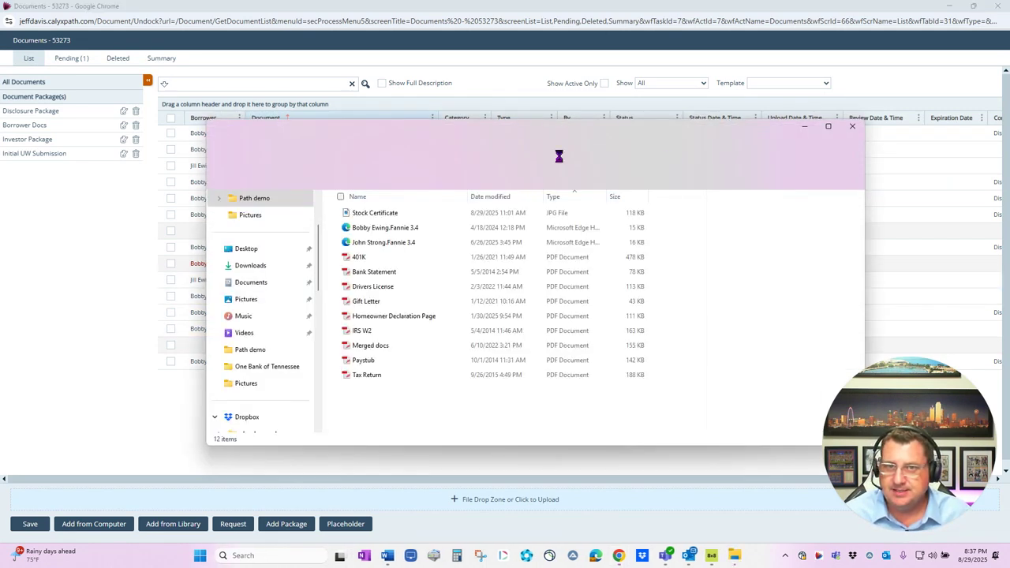
Upload the Gift Letter PDF as category Assets, type Gift Letter, then tick Borrower Signature Authorization
left_click_drag(570, 131, 676, 103)
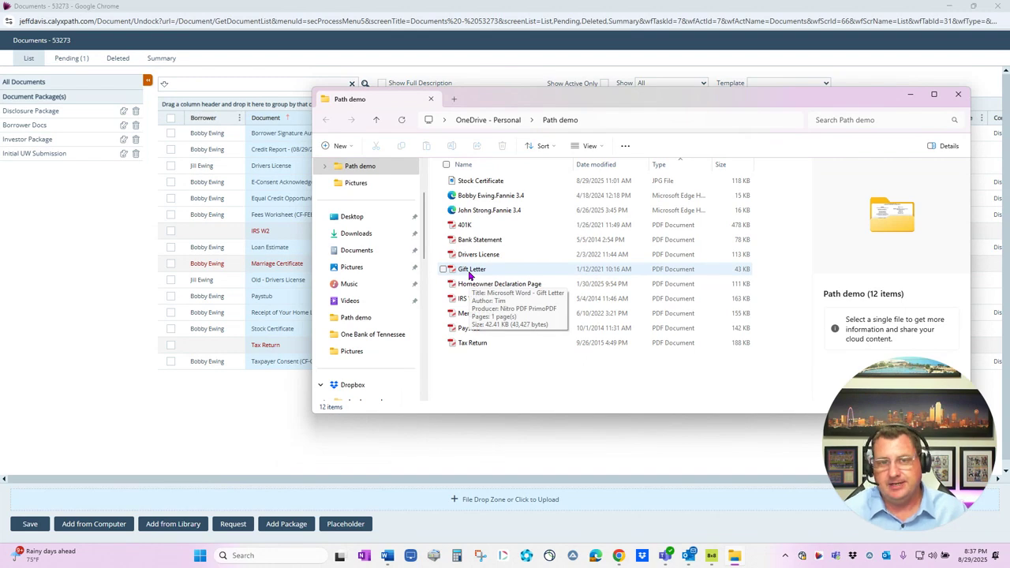
left_click_drag(471, 274, 408, 506)
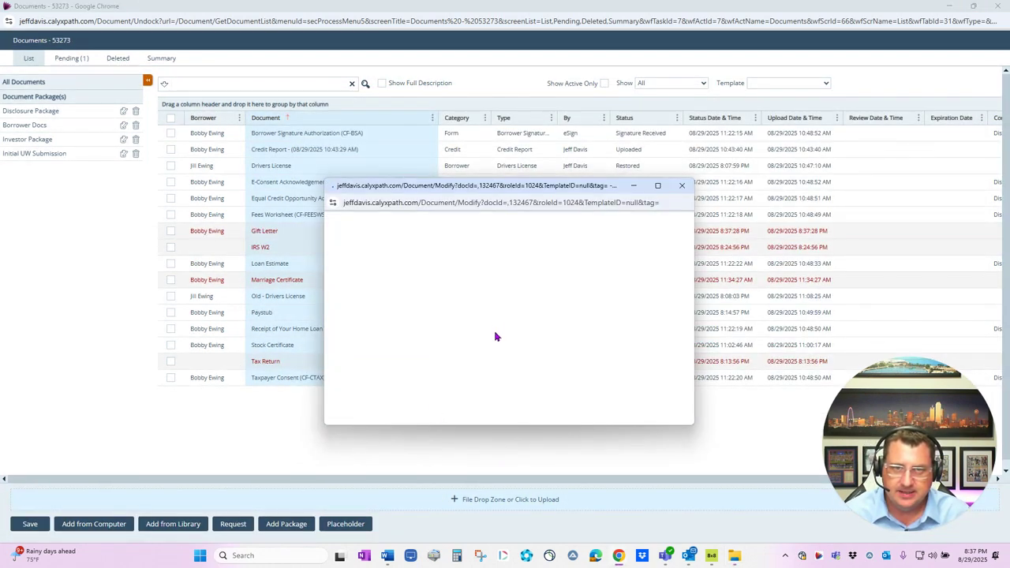
left_click(422, 253)
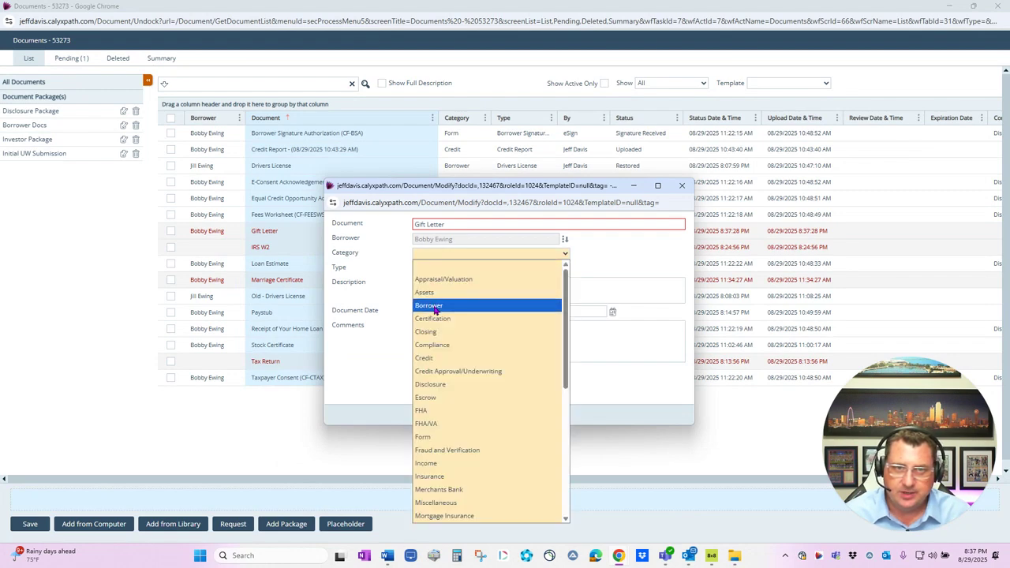
left_click(441, 291)
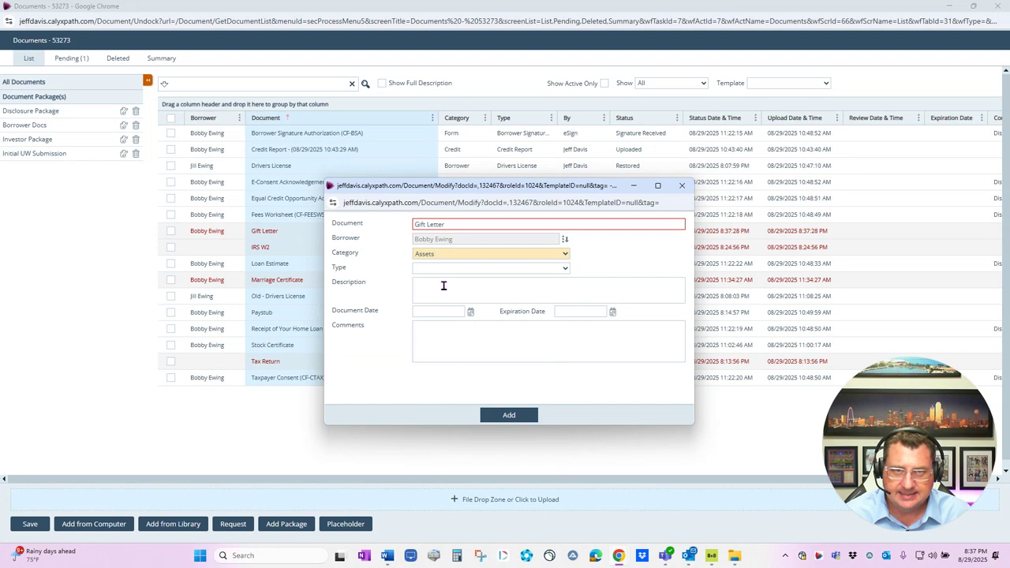
left_click(434, 269)
left_click(442, 360)
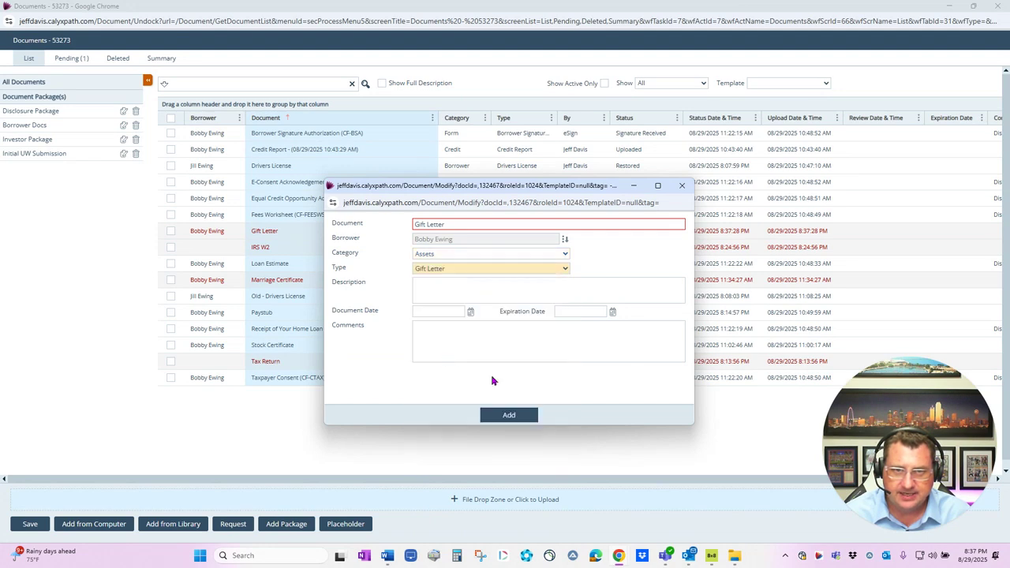
left_click(508, 415)
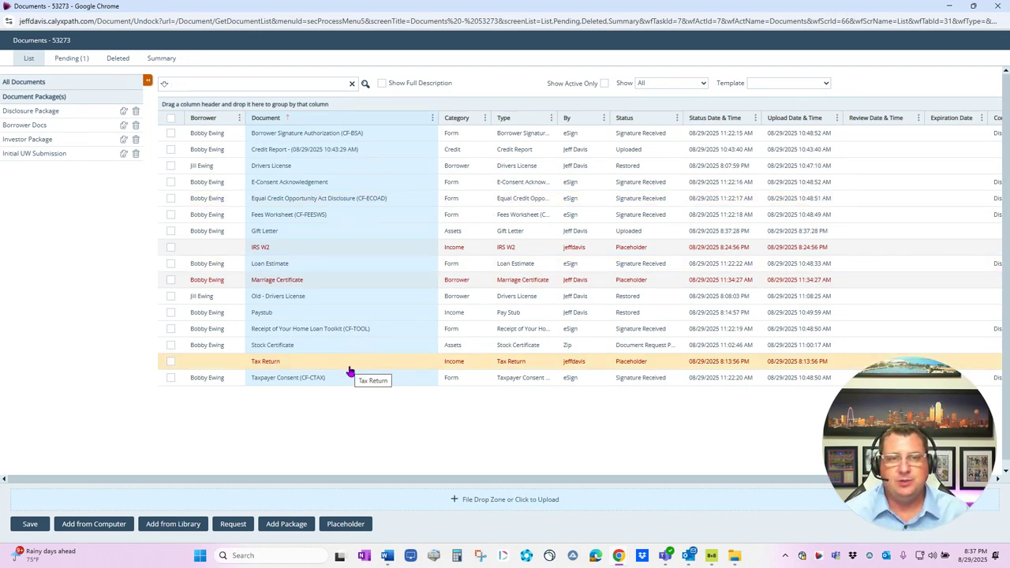
left_click(172, 134)
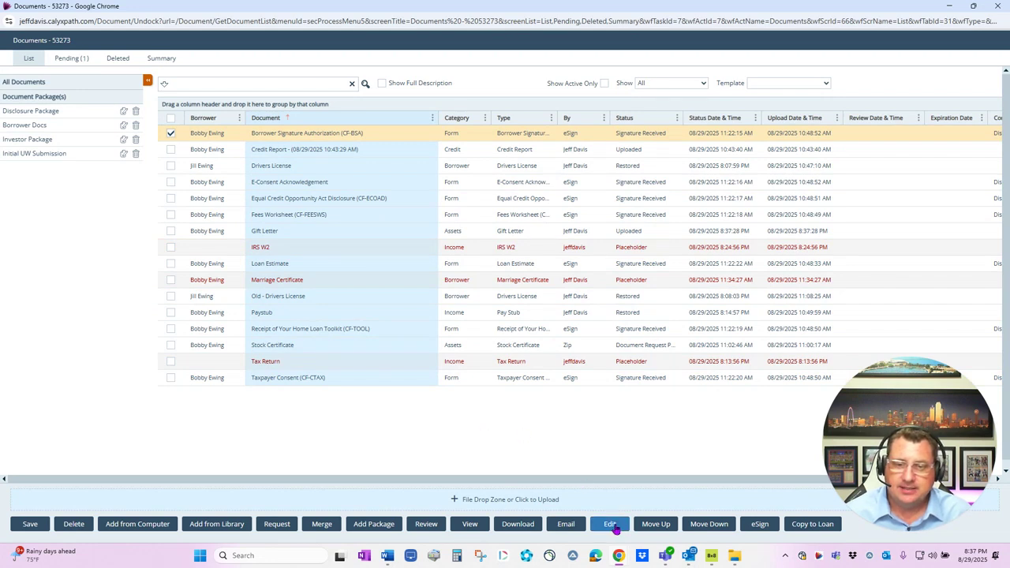
Open the CF-BSA form for editing and view its Thumbnails, Outlines and Annotations side panels
left_click(612, 525)
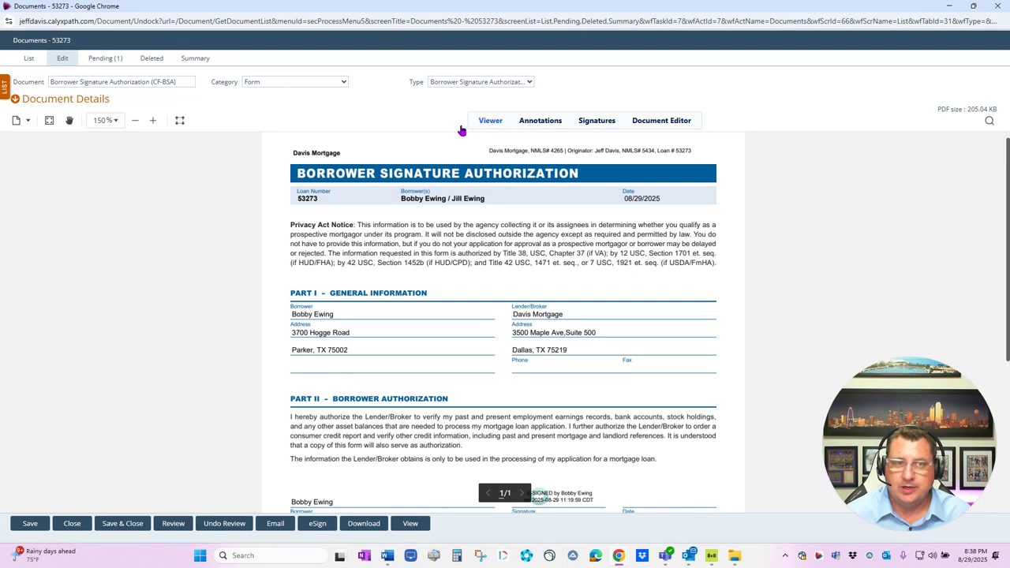
left_click(27, 121)
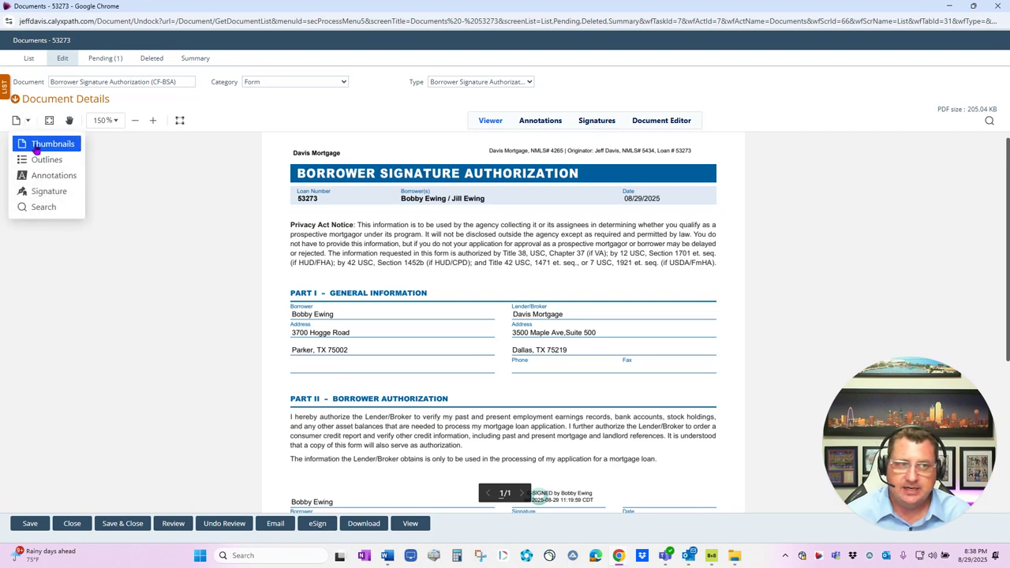
left_click(35, 144)
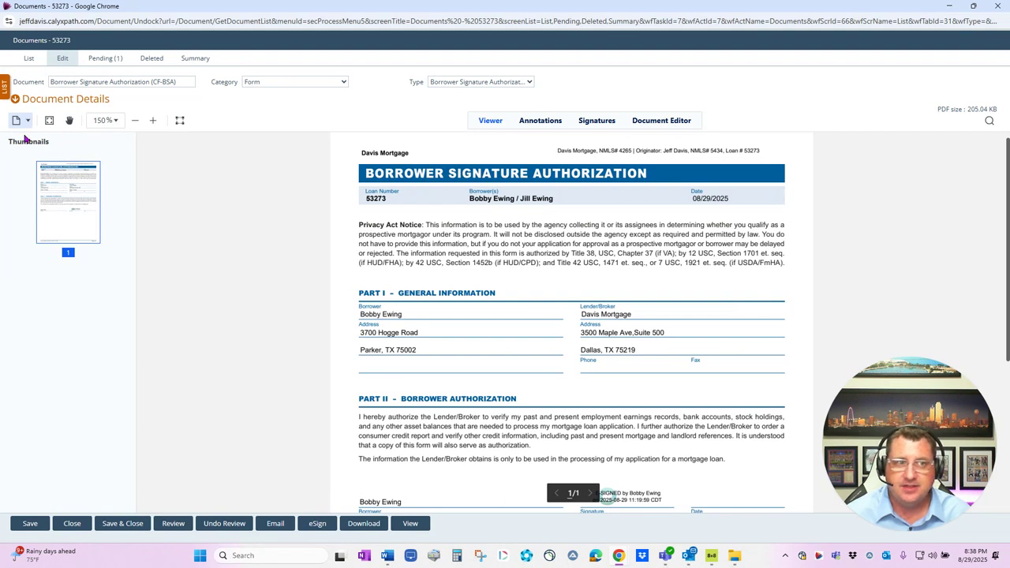
left_click(27, 121)
left_click(33, 161)
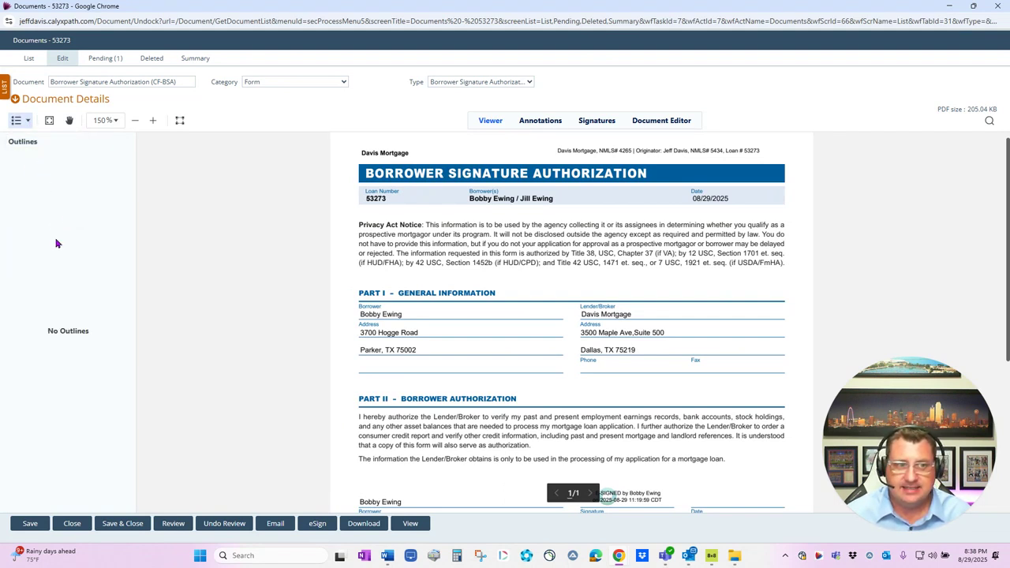
left_click(28, 123)
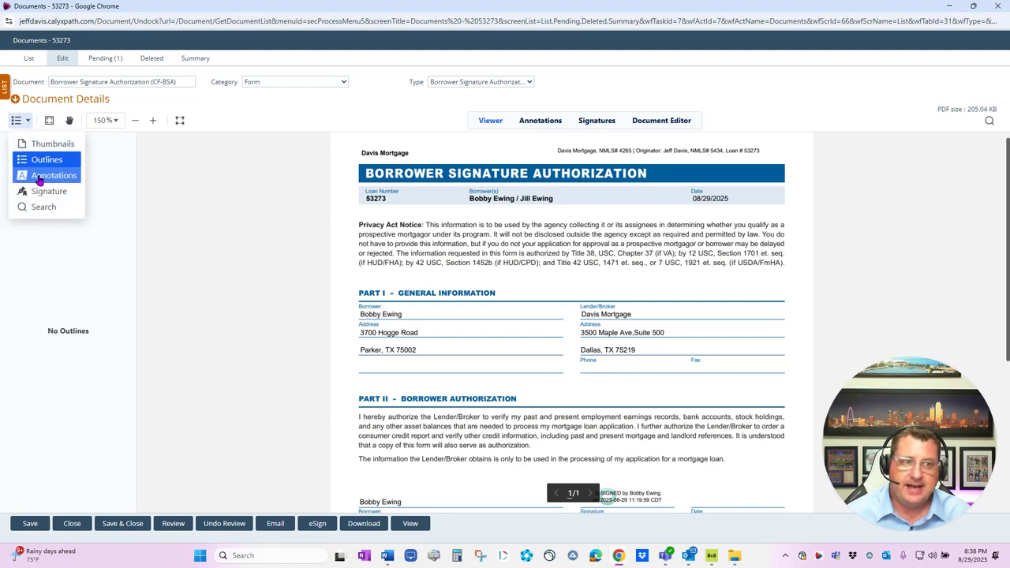
left_click(40, 176)
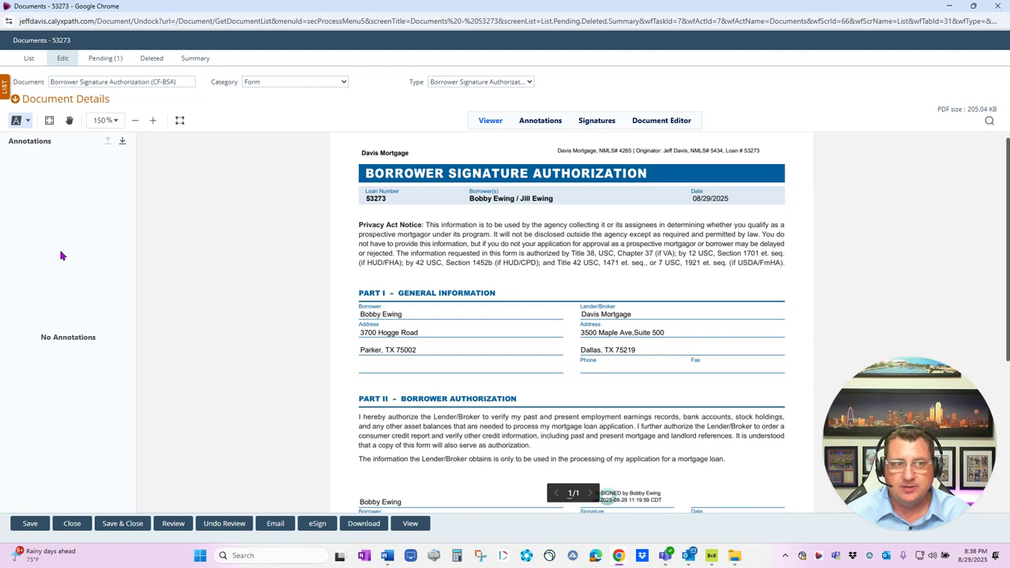
Check the Signature and Search side panels, then begin a snapshot area selection
left_click(17, 124)
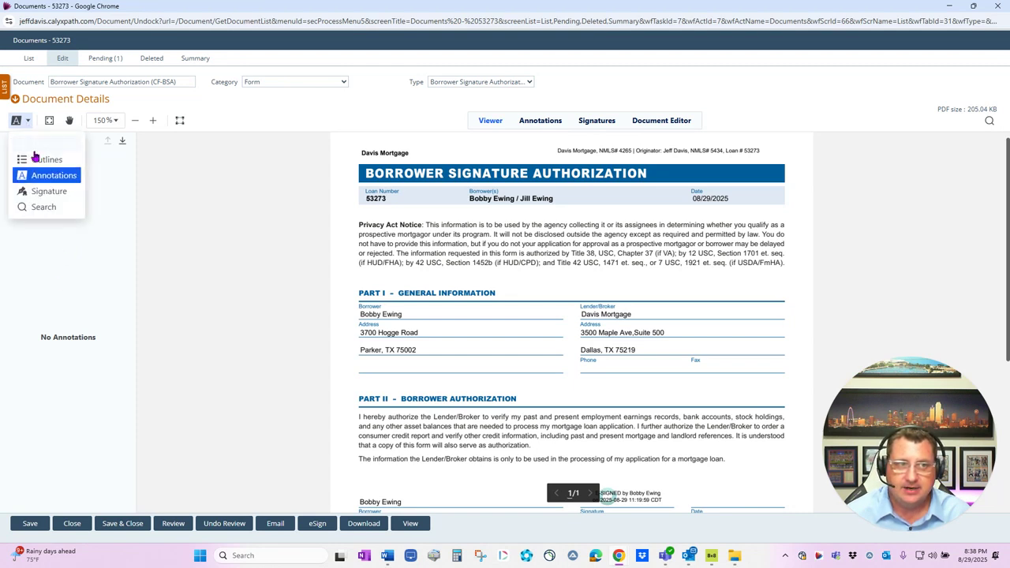
left_click(42, 192)
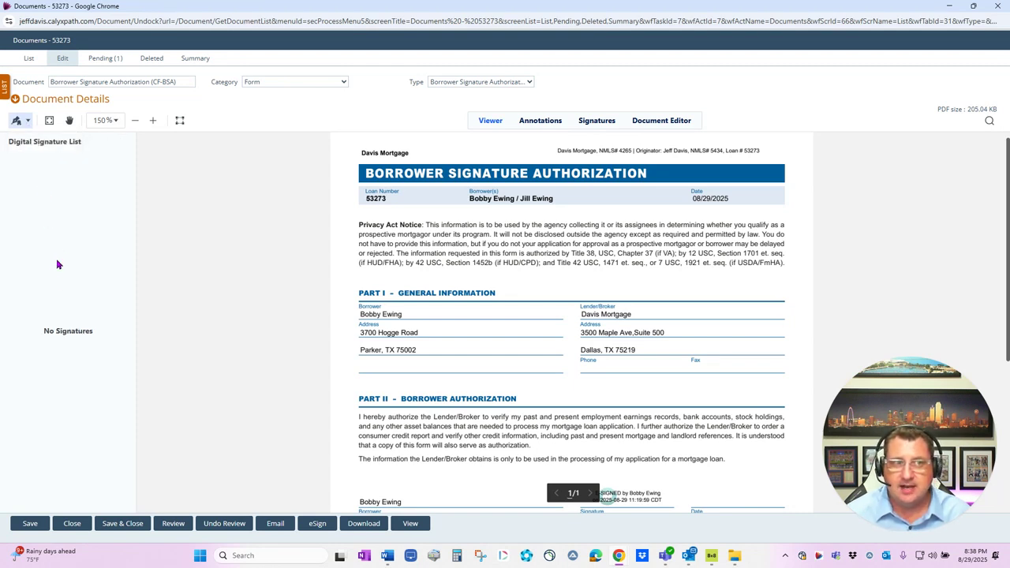
left_click(18, 122)
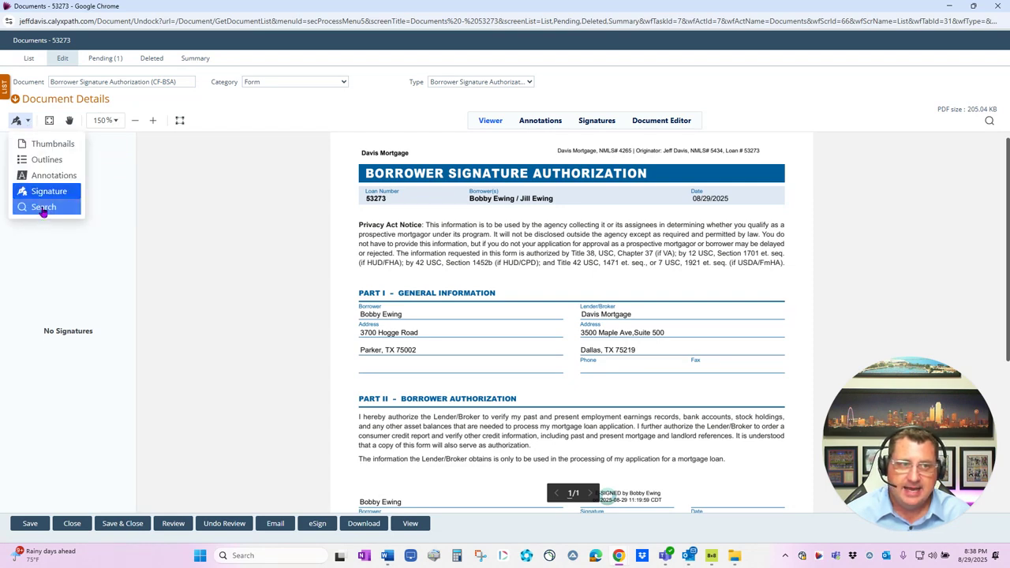
left_click(44, 209)
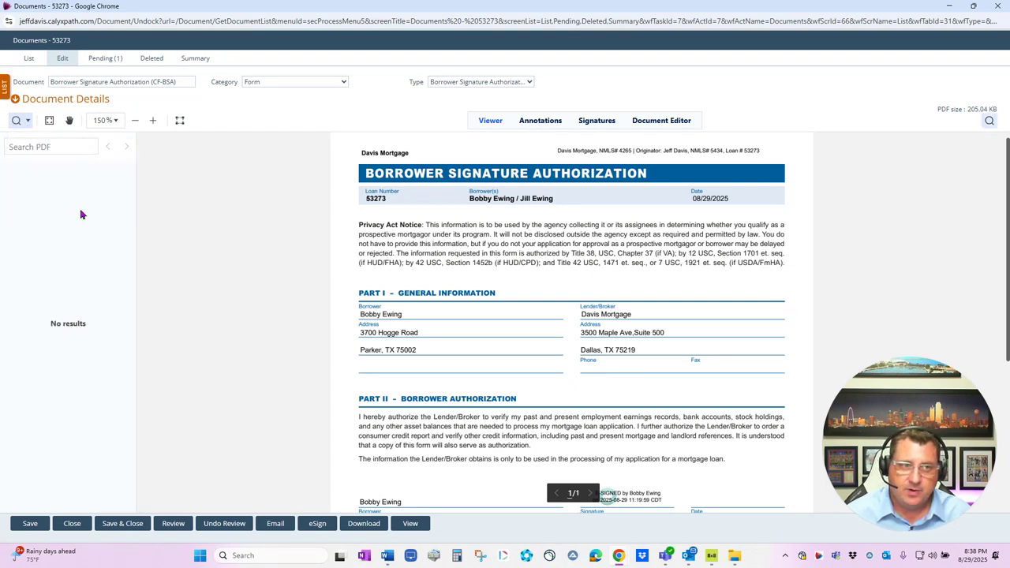
left_click(66, 146)
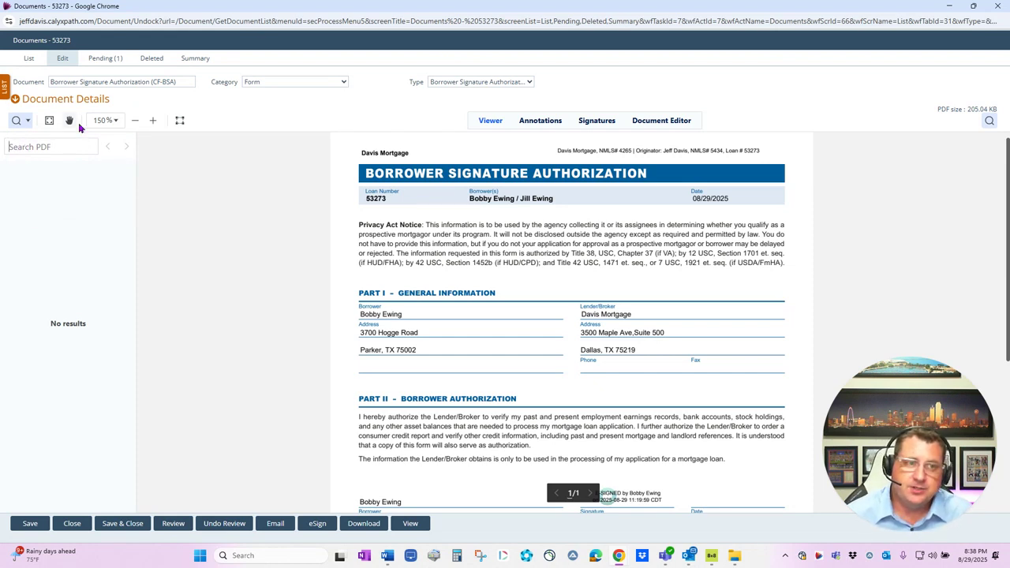
left_click(180, 121)
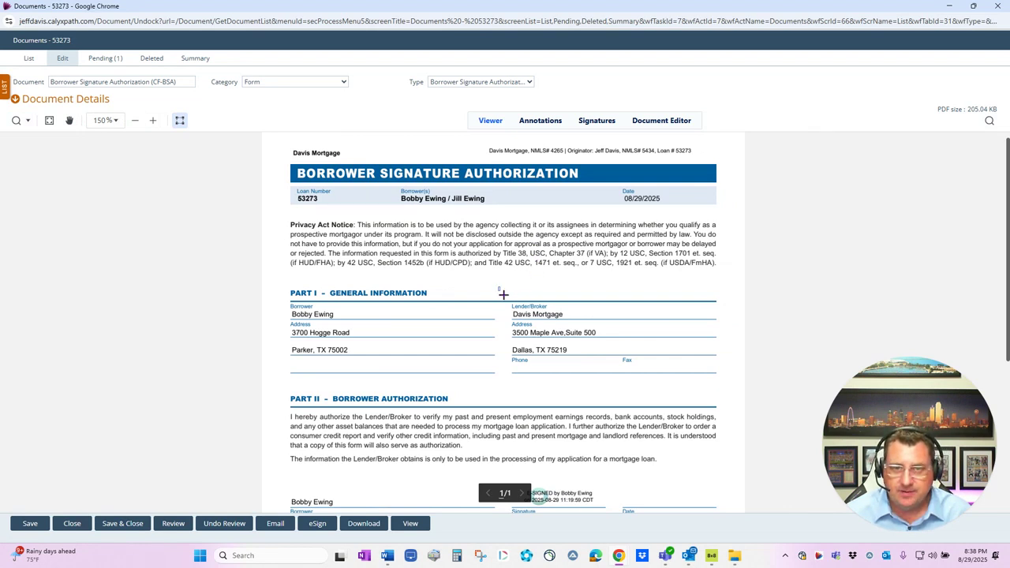
Snapshot the Lender/Broker block, download it as image (5).png, and switch to Annotations
left_click_drag(498, 287, 722, 393)
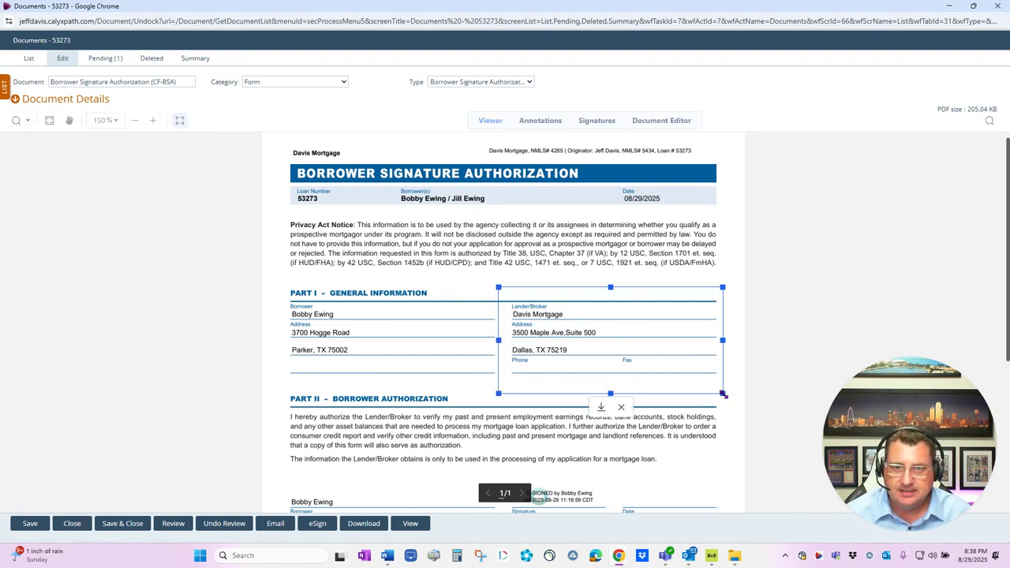
left_click(601, 407)
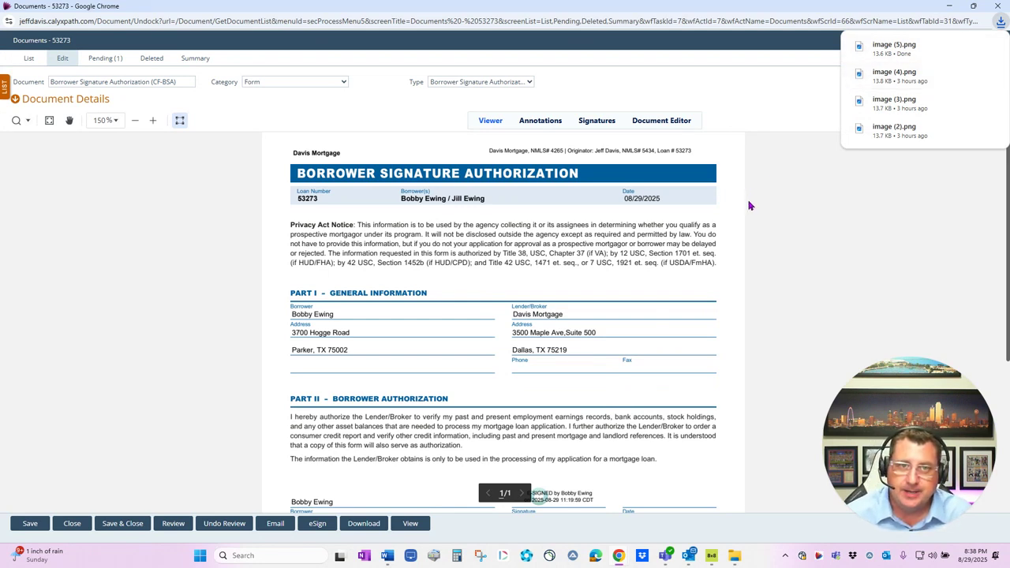
left_click(534, 124)
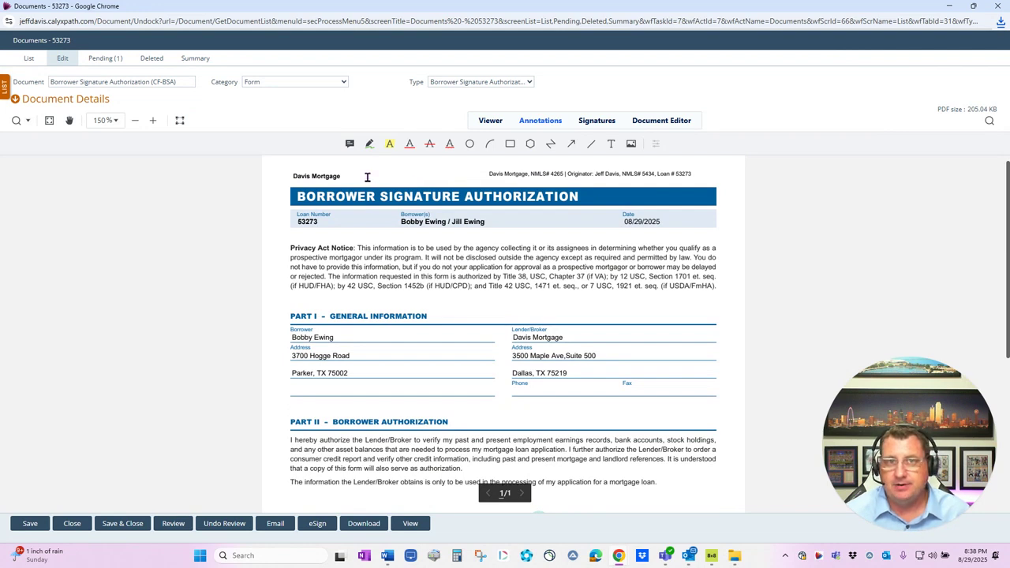
Place a comment note reading 'asdfasdfasdf' in the Privacy Act Notice paragraph
left_click(349, 145)
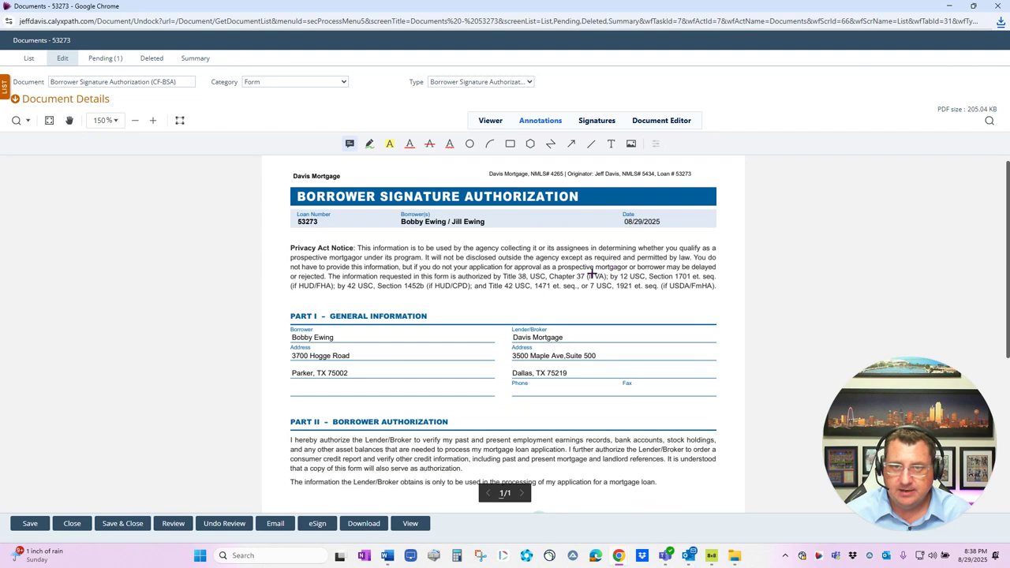
left_click(586, 263)
type("asdfasdfasdf")
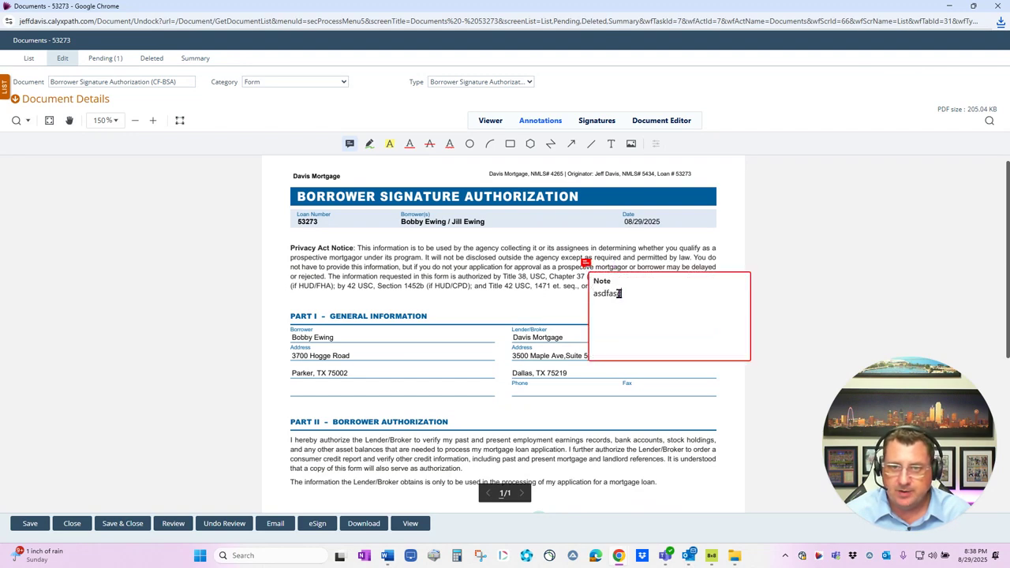
left_click(350, 147)
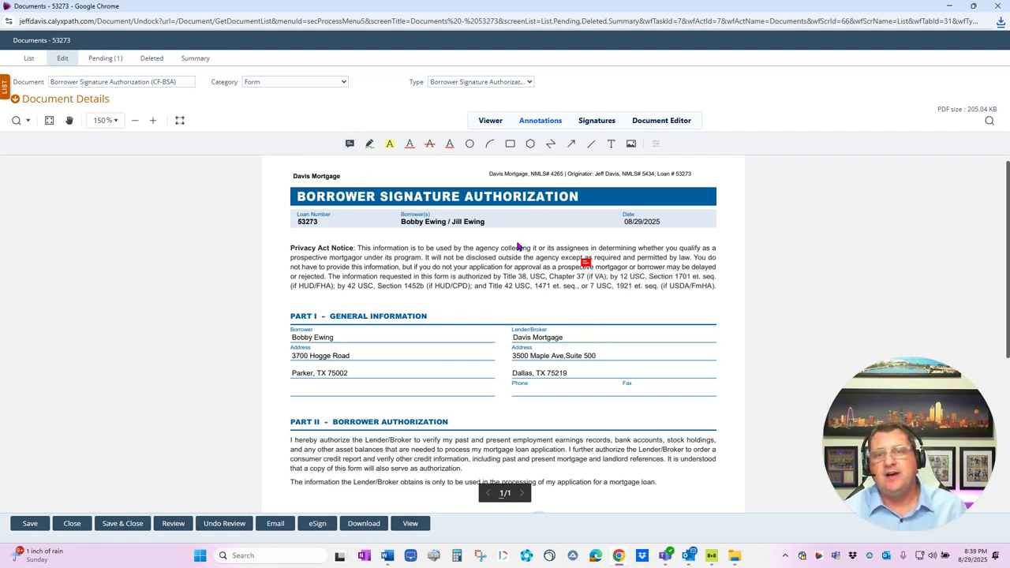
Post the replies 'dsafsdffsdf' and 'asdfasdasfd' in the note's comment thread
left_click(585, 262)
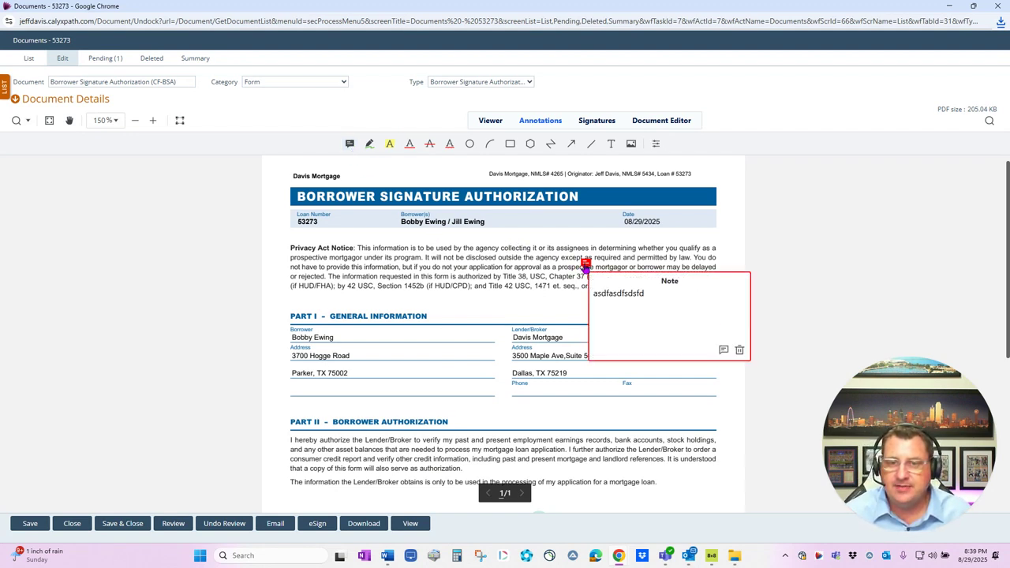
left_click(724, 349)
left_click(47, 238)
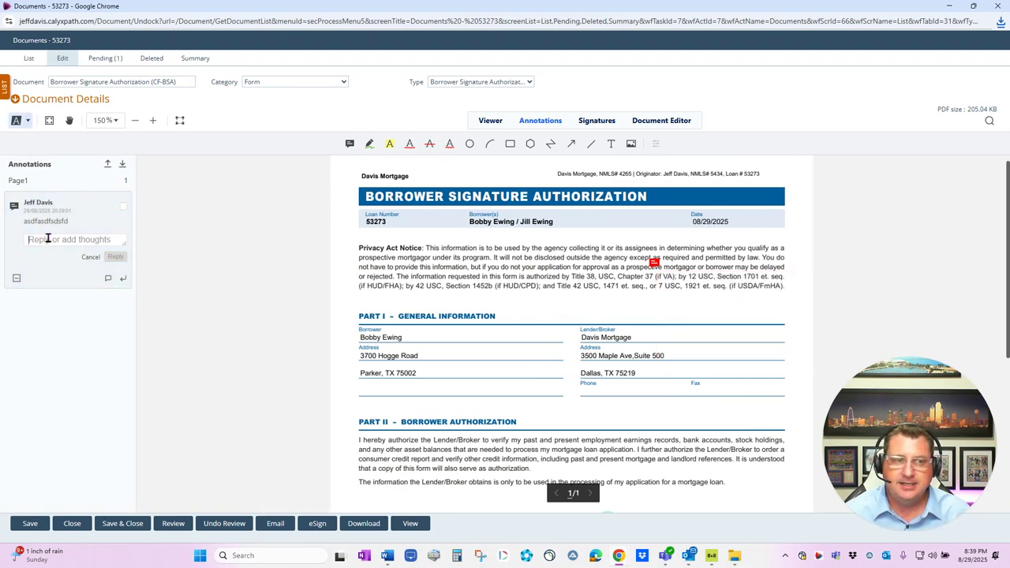
type("dsafsdffsdf")
left_click(111, 256)
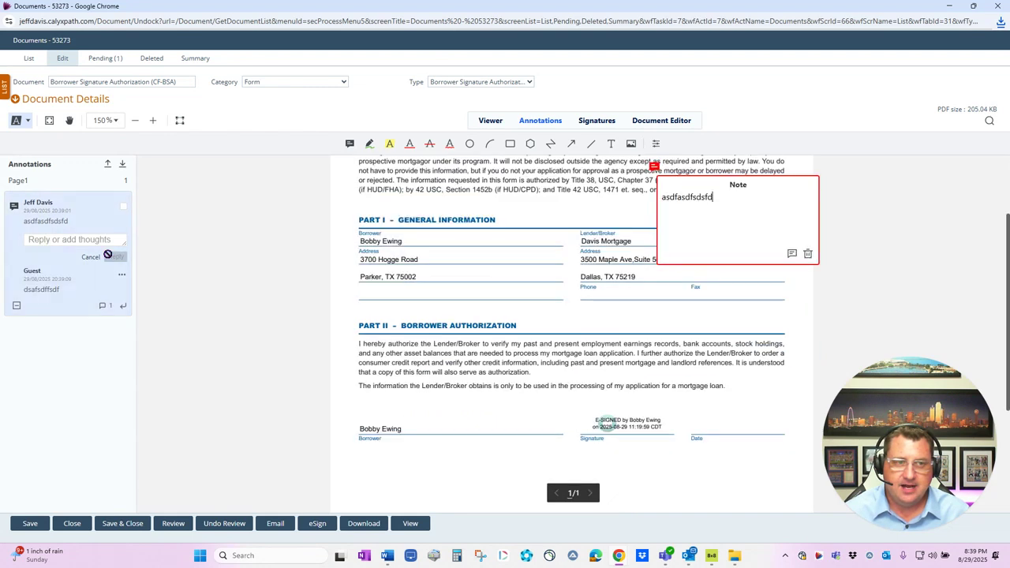
left_click(46, 242)
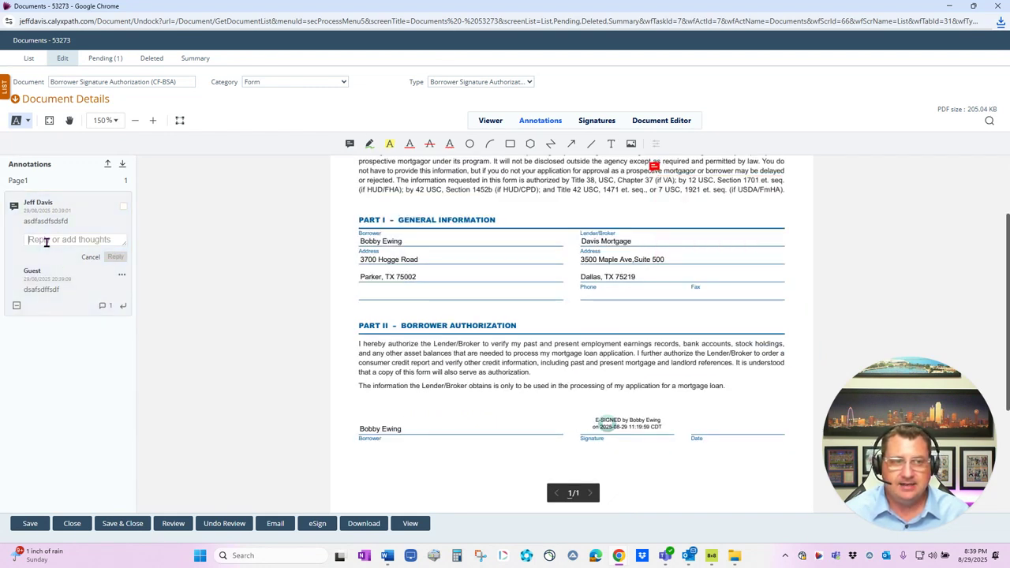
type("asdfasdasfd")
left_click(116, 257)
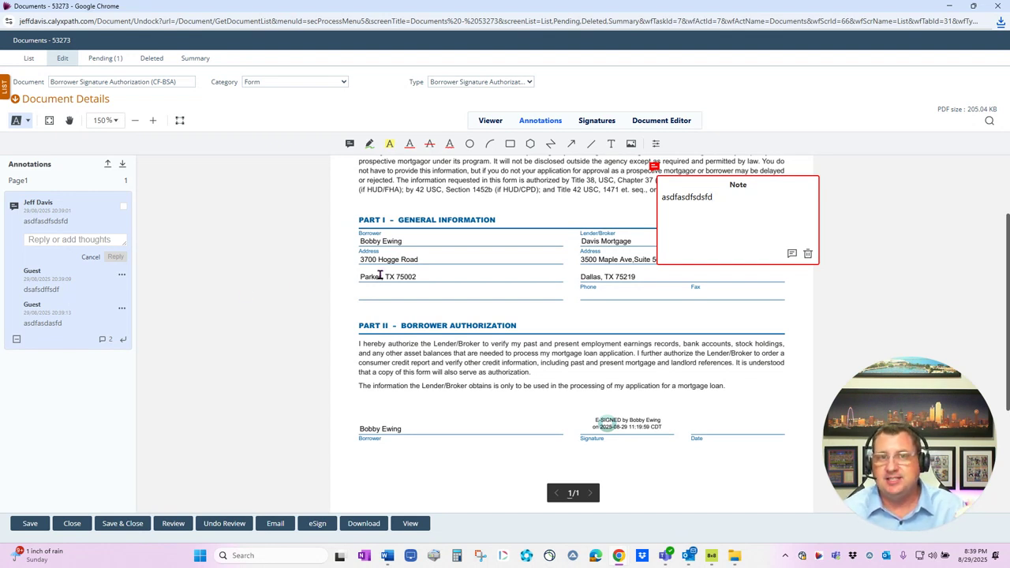
left_click(349, 143)
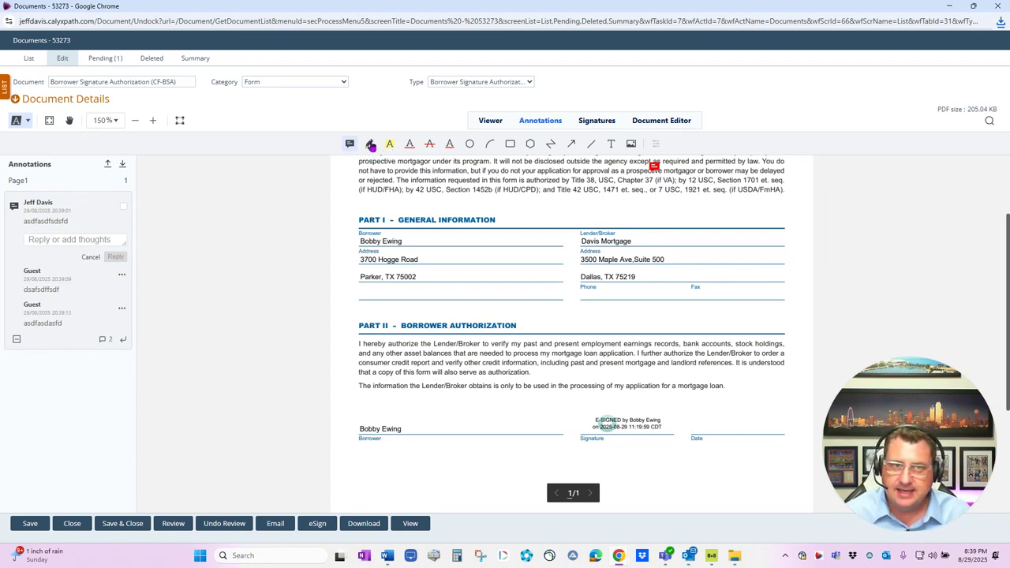
Loop GENERAL INFORMATION freehand, then highlight, underline, strike through and squiggly-underline form passages
left_click(370, 145)
mouse_move(442, 207)
left_mouse_down()
mouse_move(447, 199)
mouse_move(490, 224)
mouse_move(474, 197)
mouse_move(456, 223)
left_mouse_up()
left_click(389, 149)
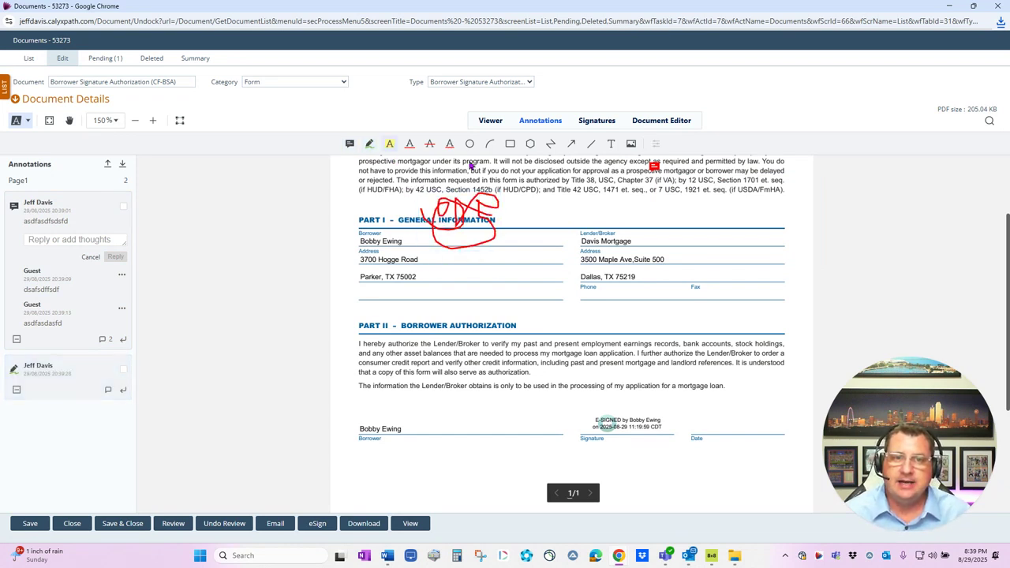
left_click_drag(581, 190, 700, 190)
left_click(409, 145)
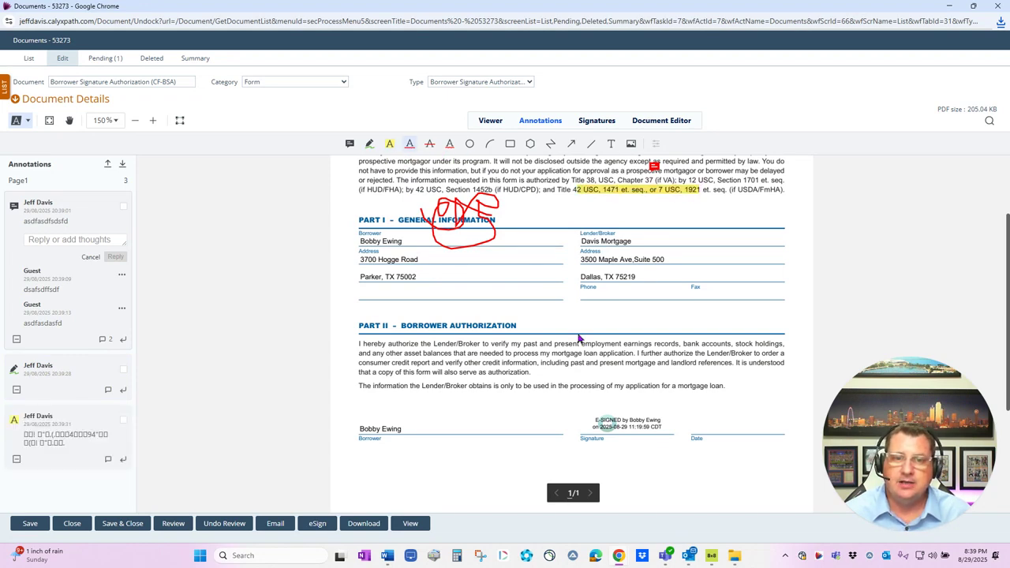
left_click_drag(530, 343, 650, 344)
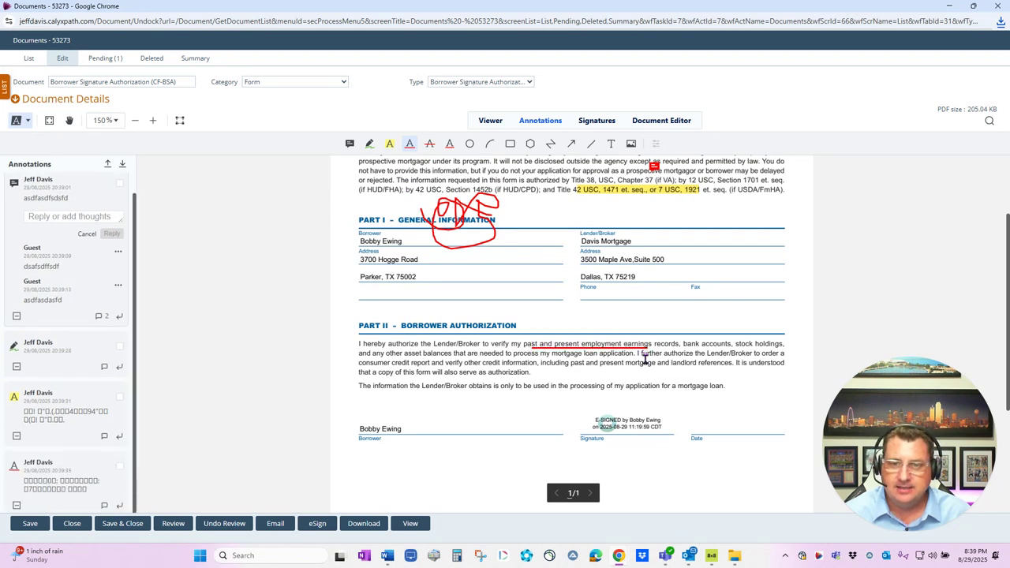
left_click(429, 144)
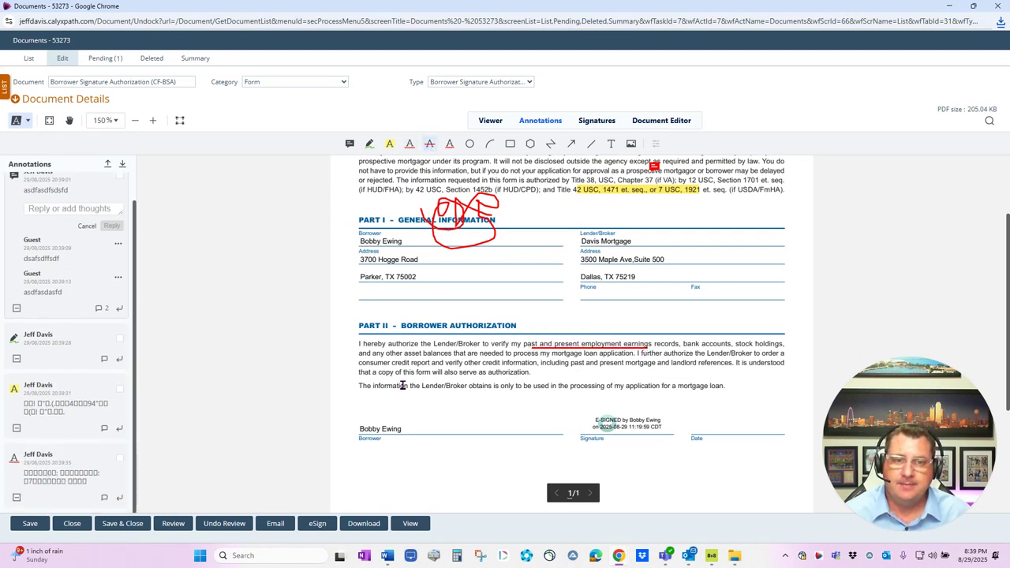
left_click_drag(407, 372, 486, 373)
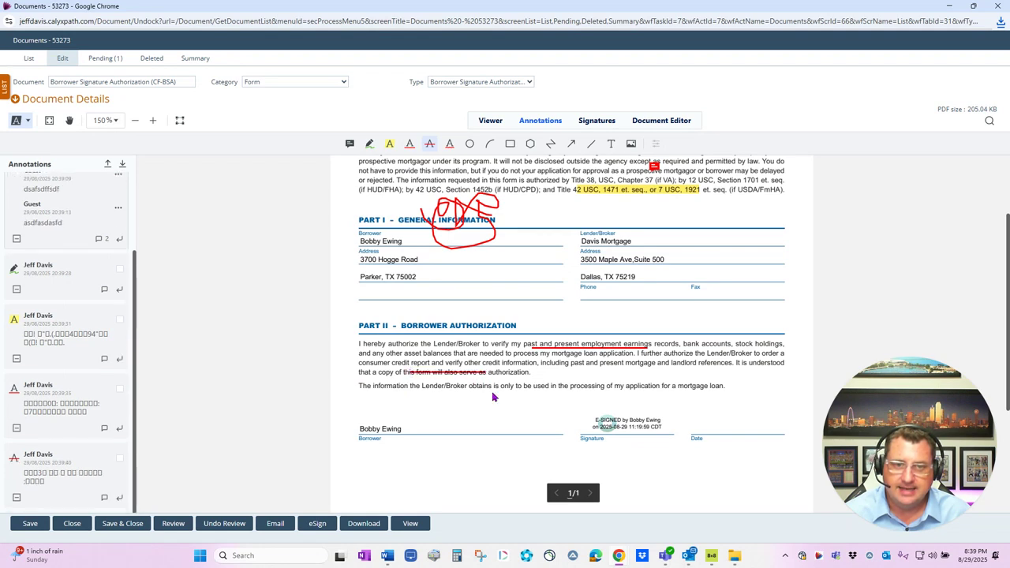
left_click(449, 145)
left_click_drag(367, 348, 455, 353)
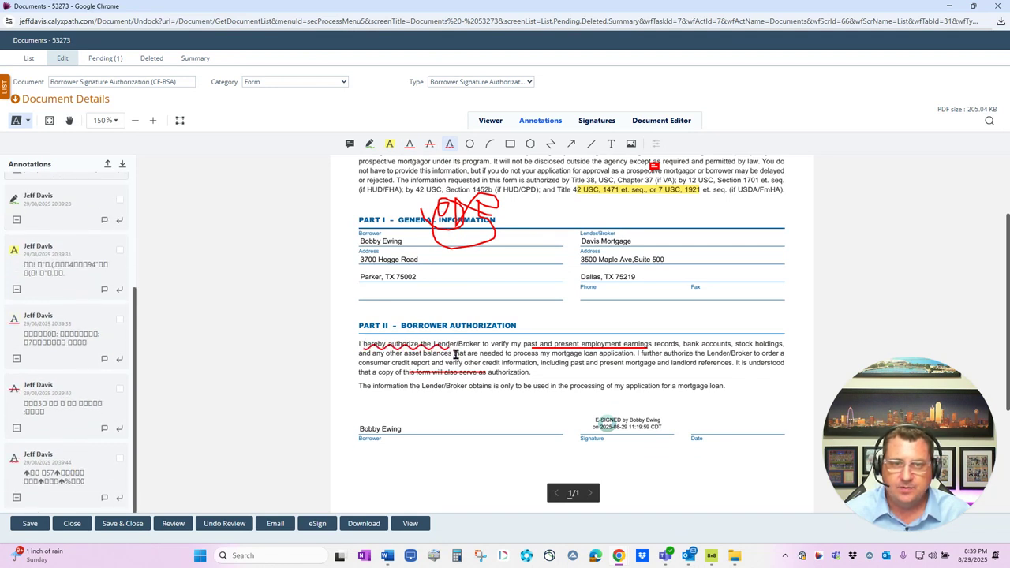
Draw an ellipse around the lender details, a zigzag polyline beside Part I, and an arrow at PART II
left_click(470, 144)
left_click_drag(540, 222, 642, 281)
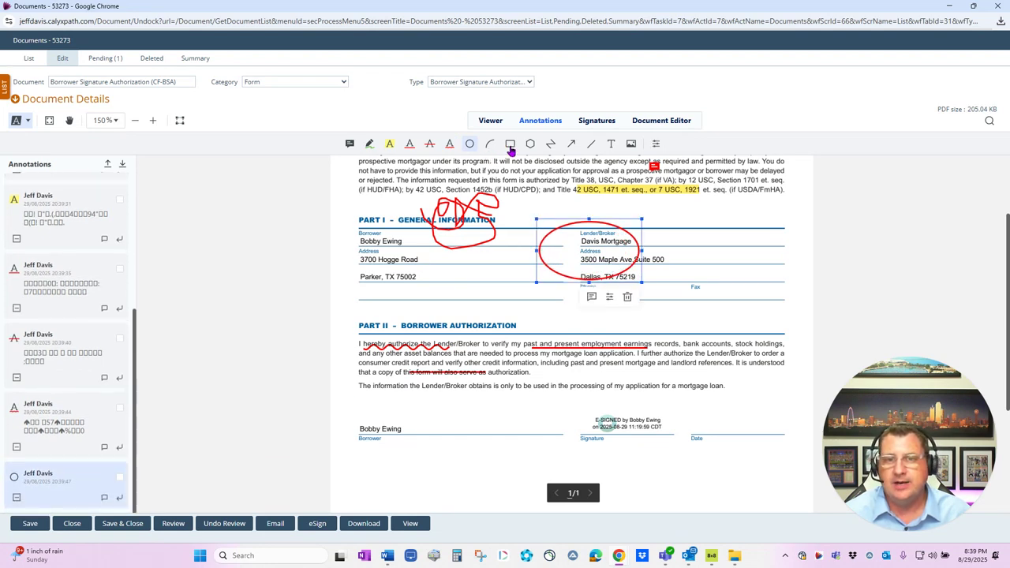
left_click(550, 144)
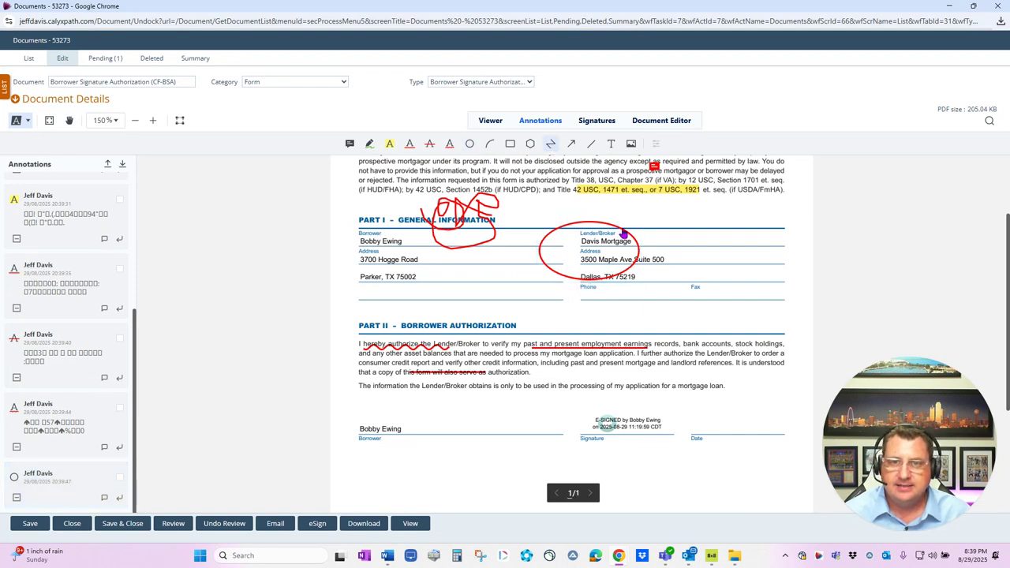
left_click(748, 220)
left_click(691, 270)
left_click(734, 296)
left_click(657, 315)
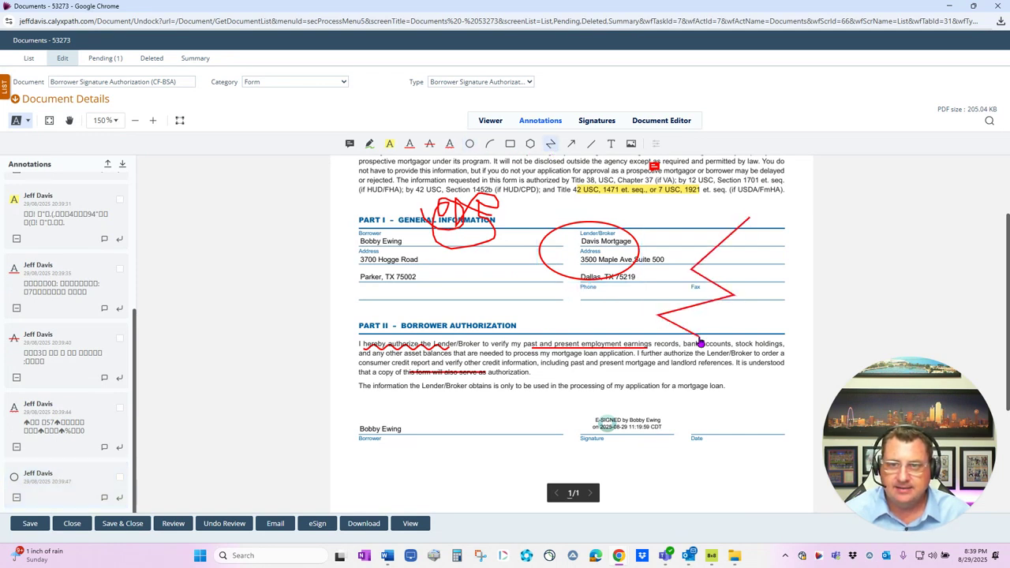
double_click(699, 336)
left_click(570, 143)
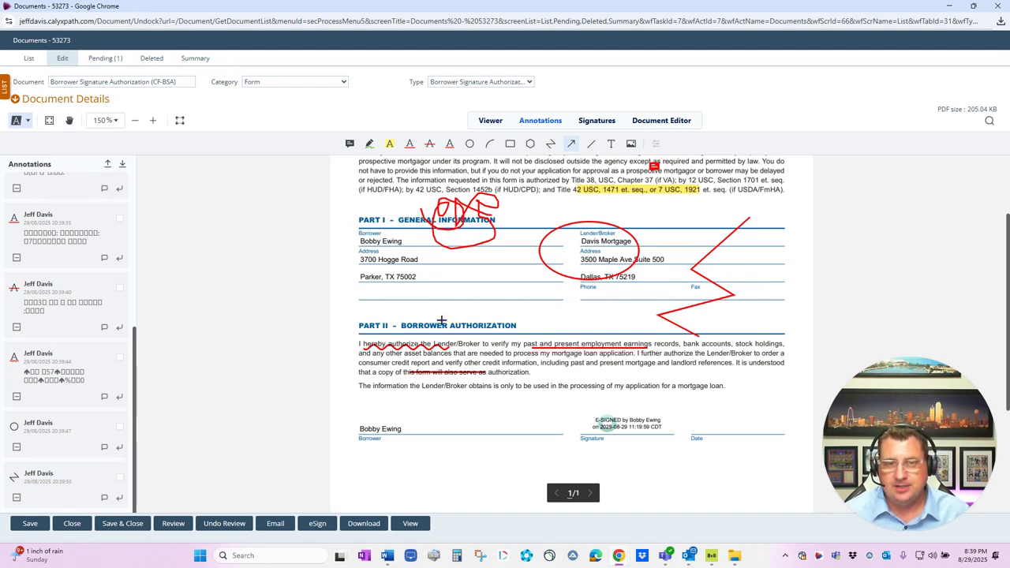
left_click_drag(412, 285, 496, 322)
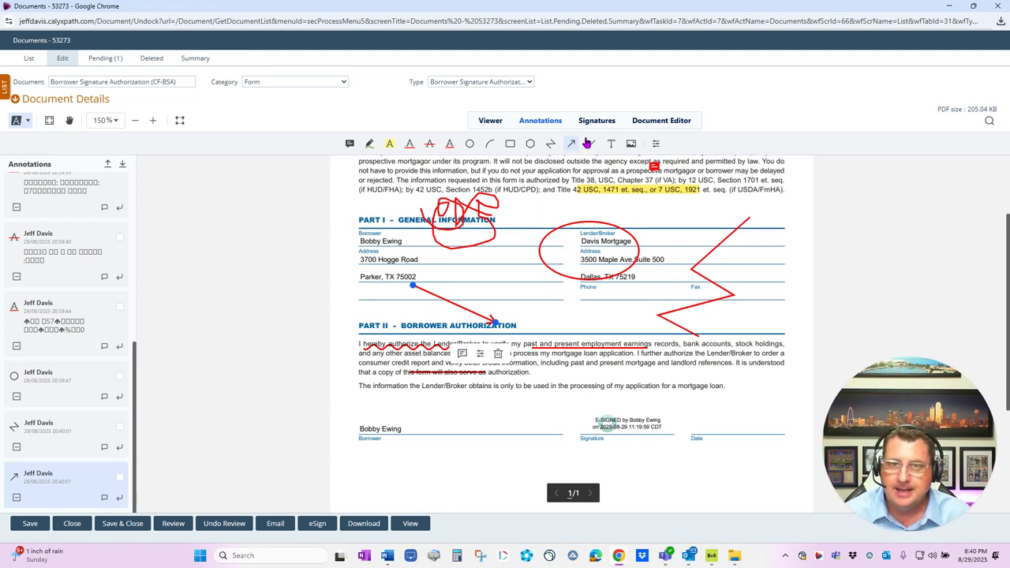
Add two text notes, 'sdfasdfd' and 'asdfsdfas', below the Part II text
left_click(611, 144)
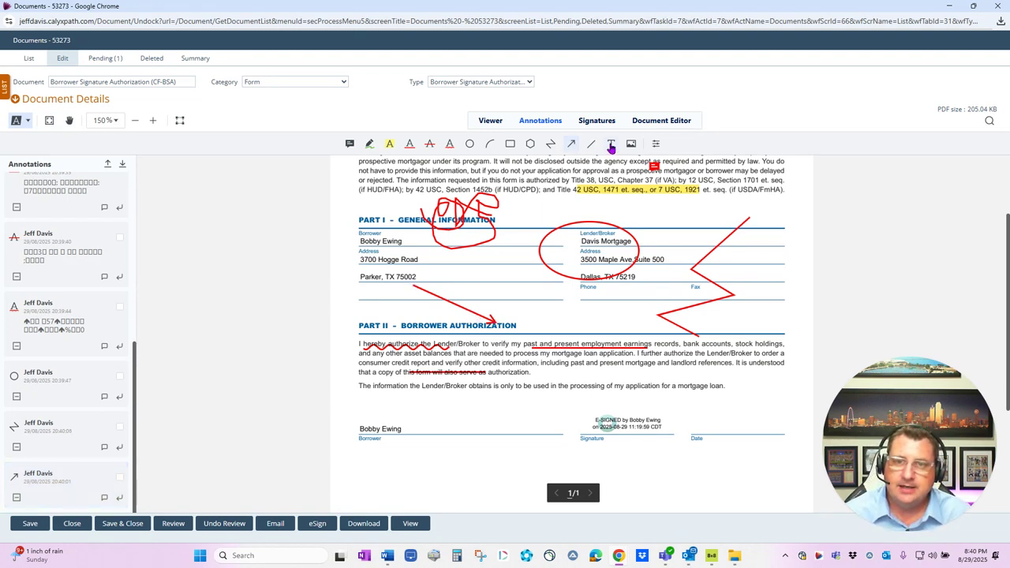
left_click(429, 408)
type("sdfasdfd")
left_click(456, 455)
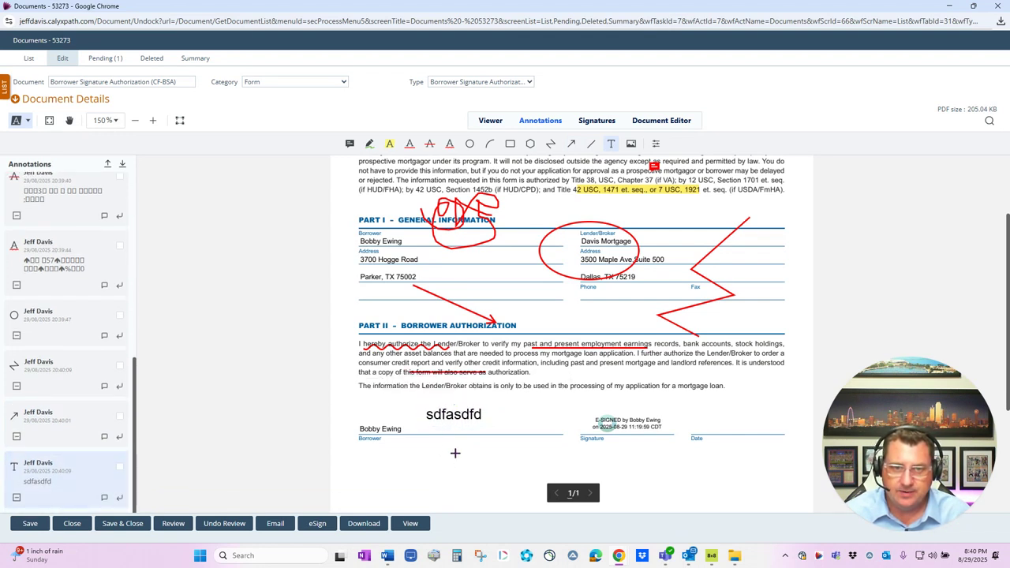
type("asdfsdfas")
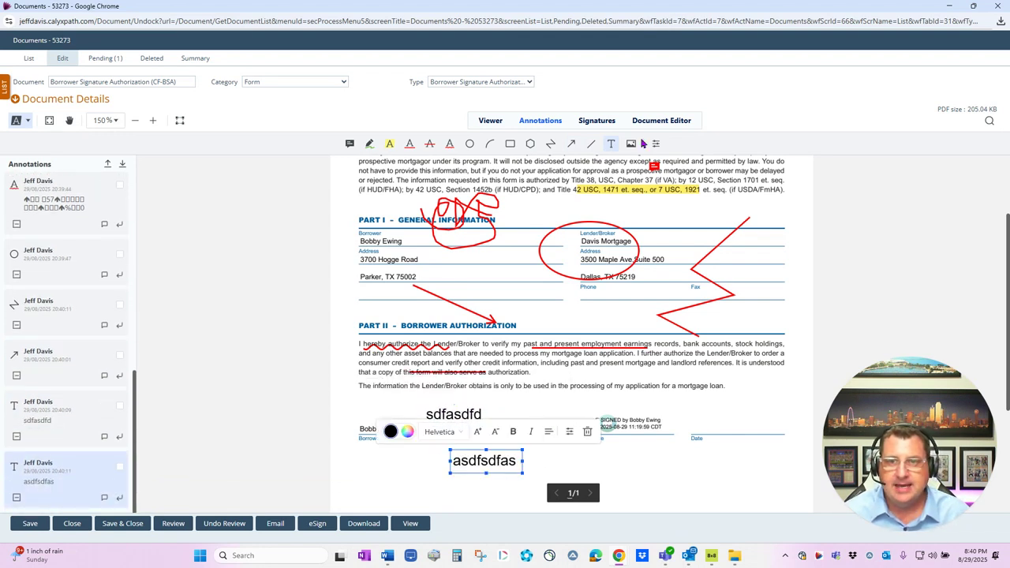
key("Escape")
Place the 'front of house.snow' picture as an image annotation beside the signature area
left_click(631, 144)
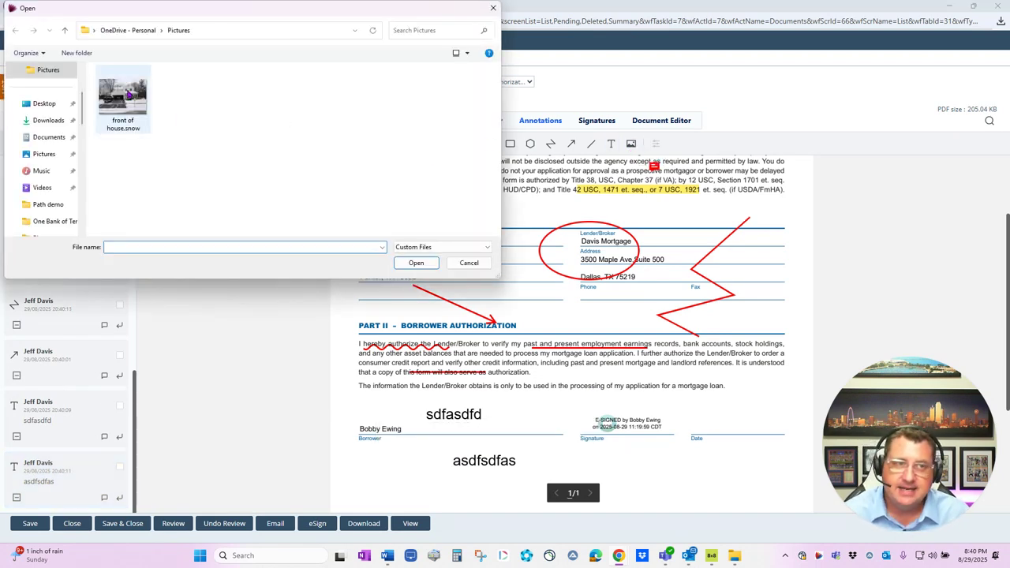
left_click(126, 97)
left_click(414, 264)
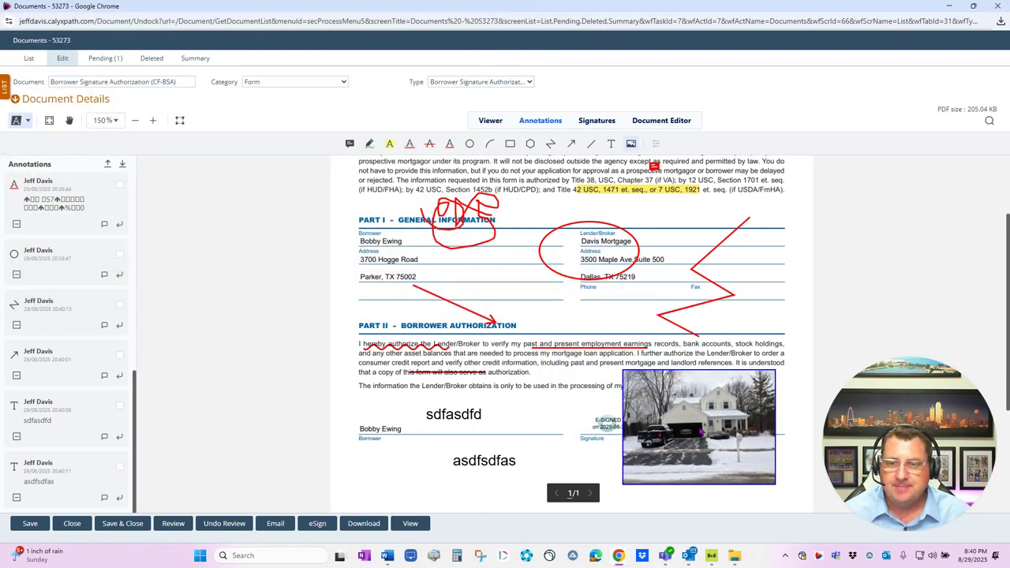
left_click(688, 418)
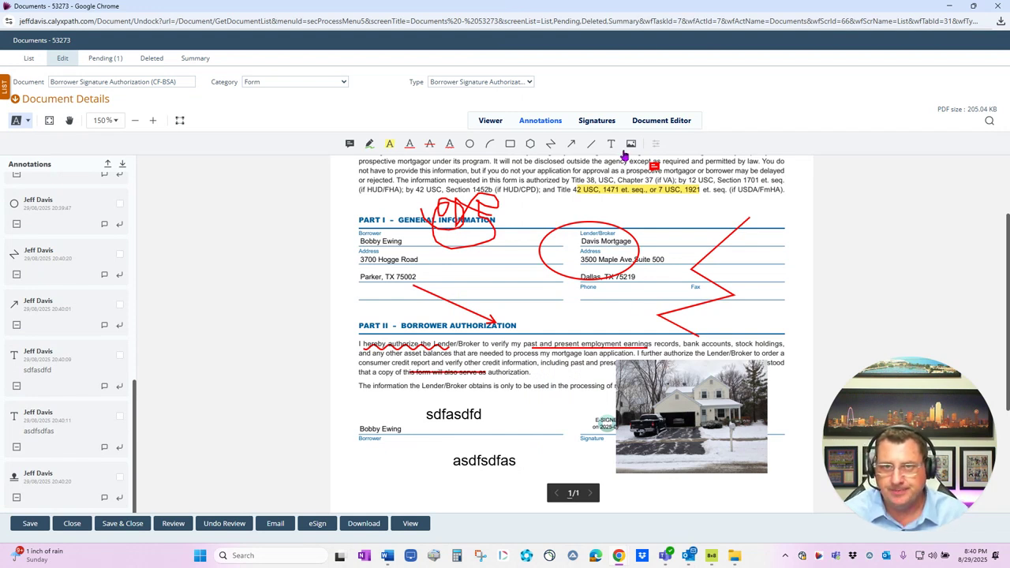
Open the Gift Letter from the loan's document list
left_click(596, 123)
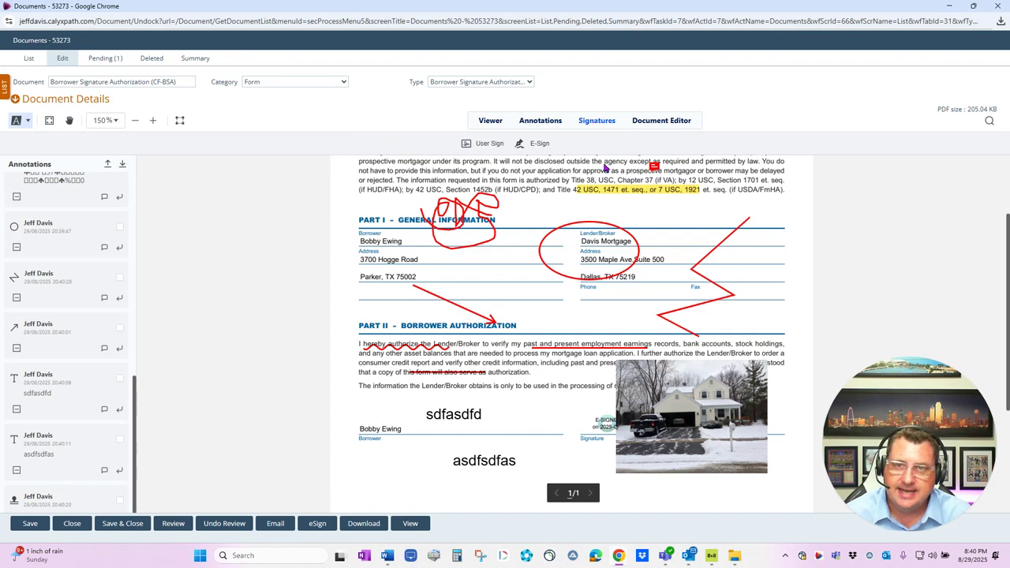
left_click(8, 91)
left_click(35, 191)
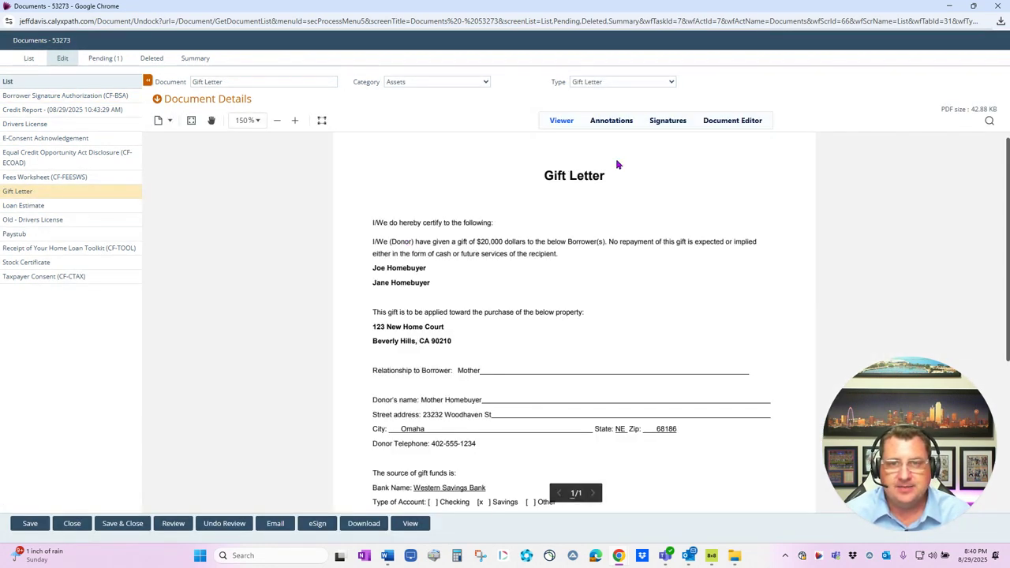
Insert an E-Sign field and move it onto the Borrower Signature line
left_click(661, 128)
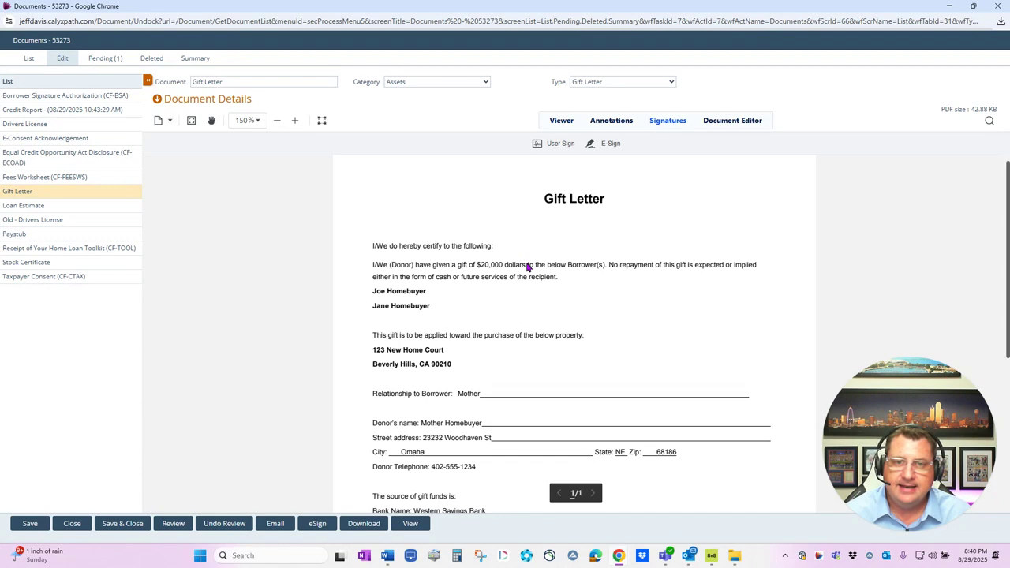
left_click(600, 147)
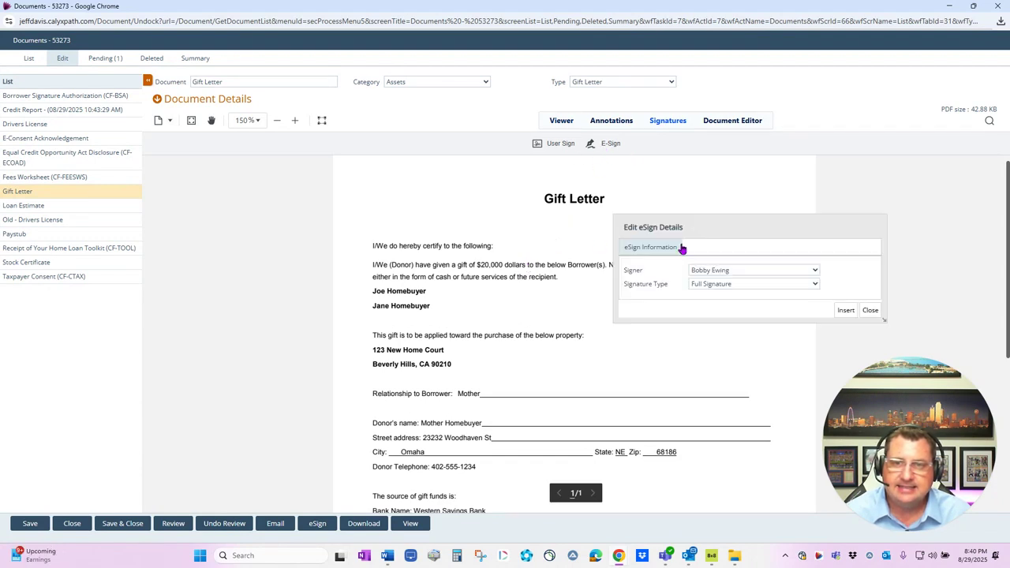
left_click(846, 310)
scroll(516, 308, "down", 1)
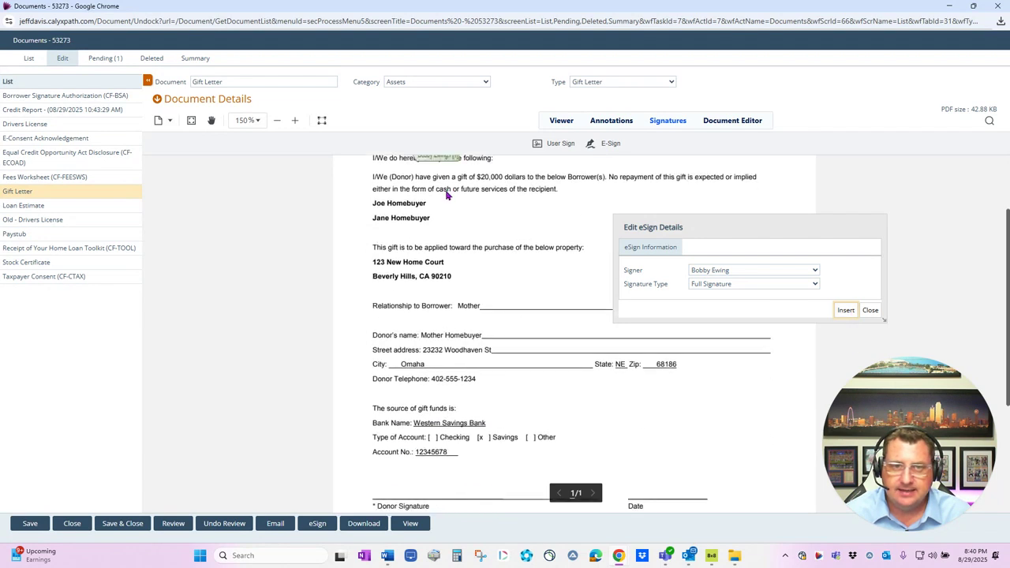
left_click(438, 159)
left_click_drag(429, 160, 468, 370)
scroll(468, 370, "down", 1)
left_click_drag(472, 245, 439, 402)
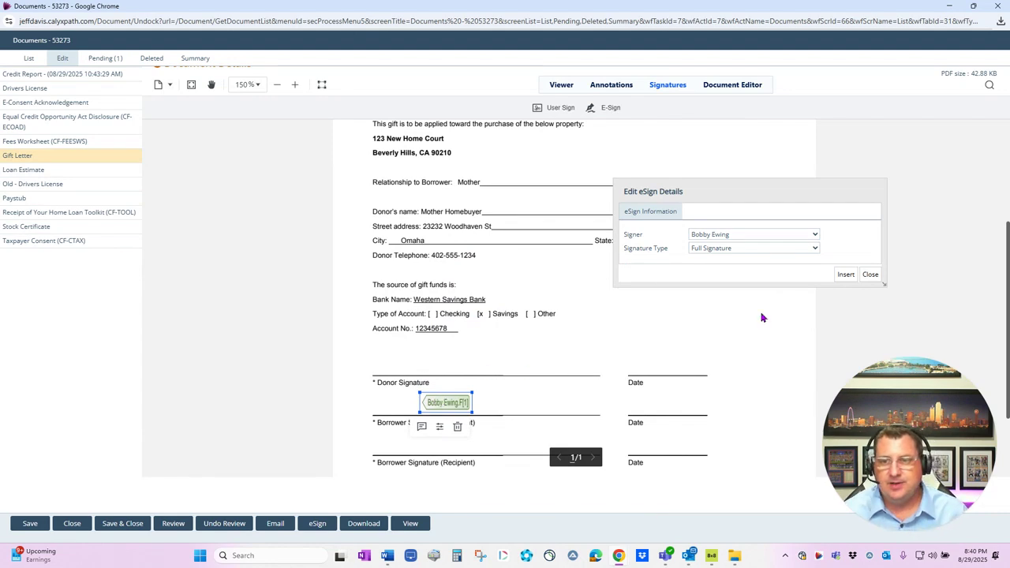
left_click(870, 274)
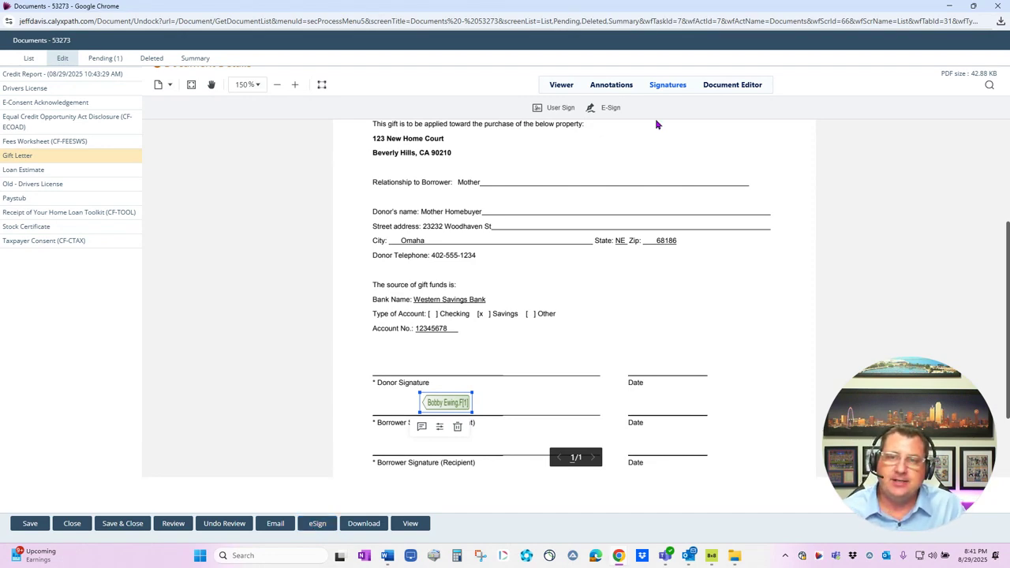
Review the e-sign field's signer and signature type options, closing without applying changes
left_click(620, 114)
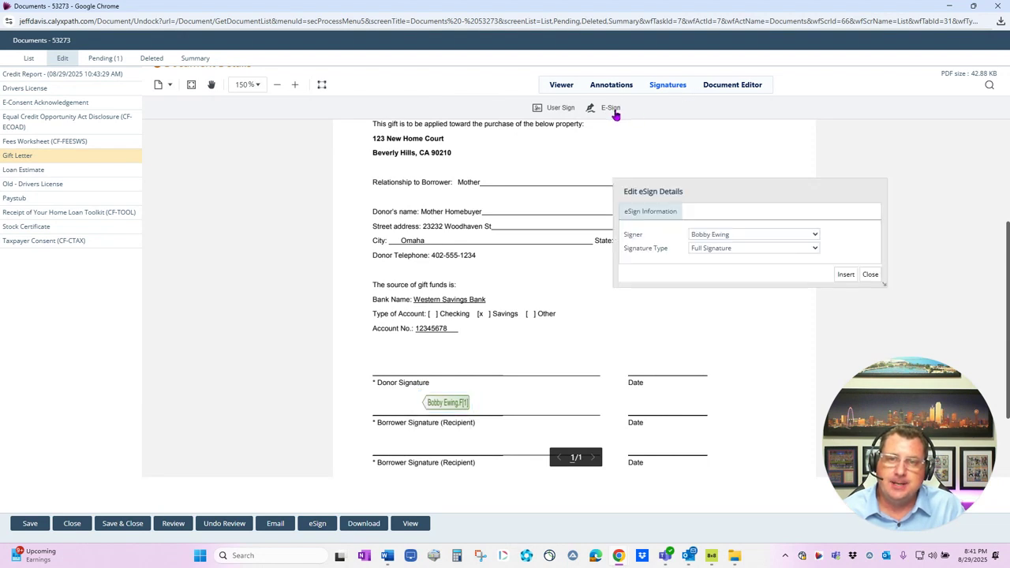
left_click(704, 235)
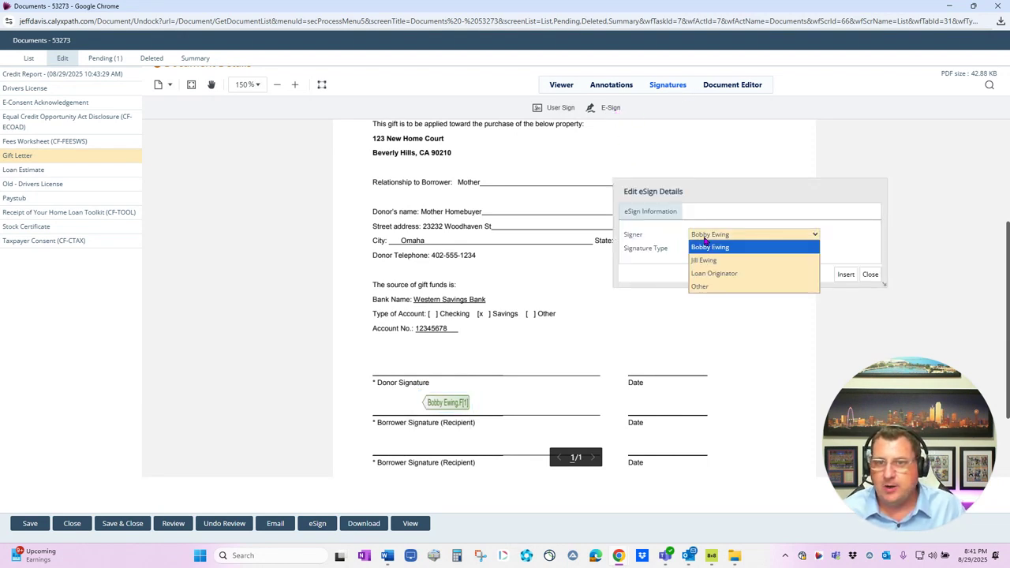
left_click(706, 286)
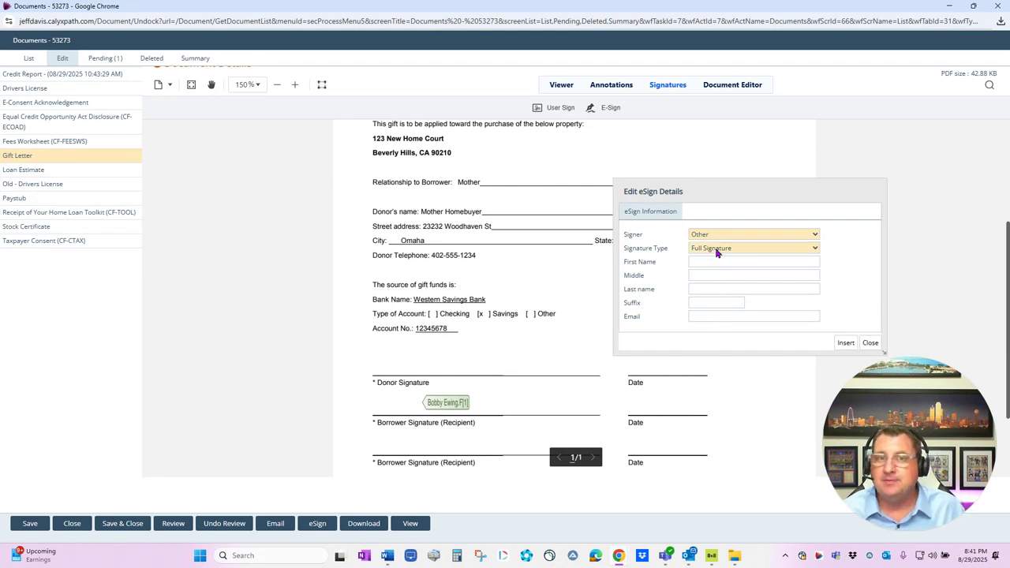
left_click(717, 251)
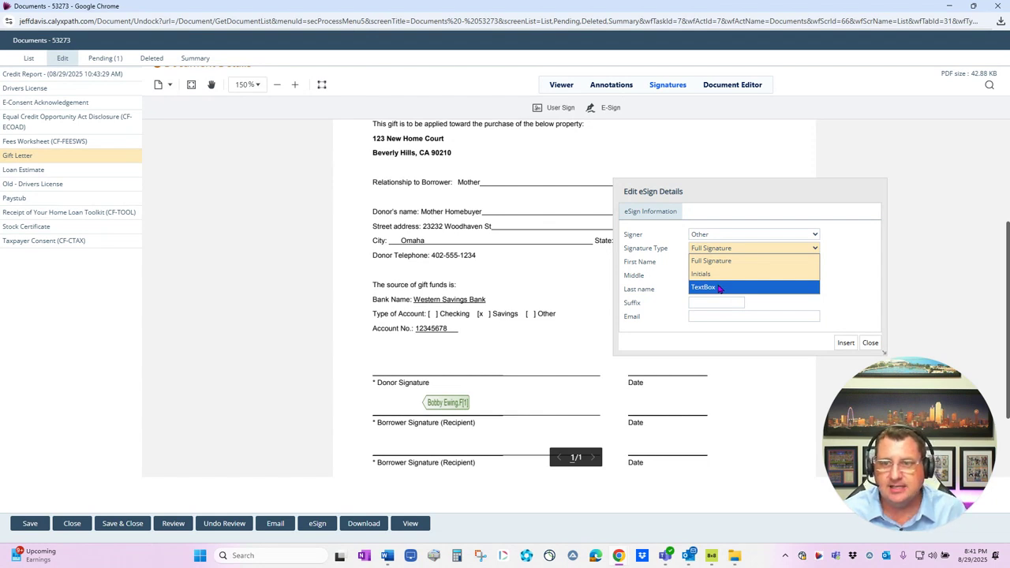
left_click(858, 340)
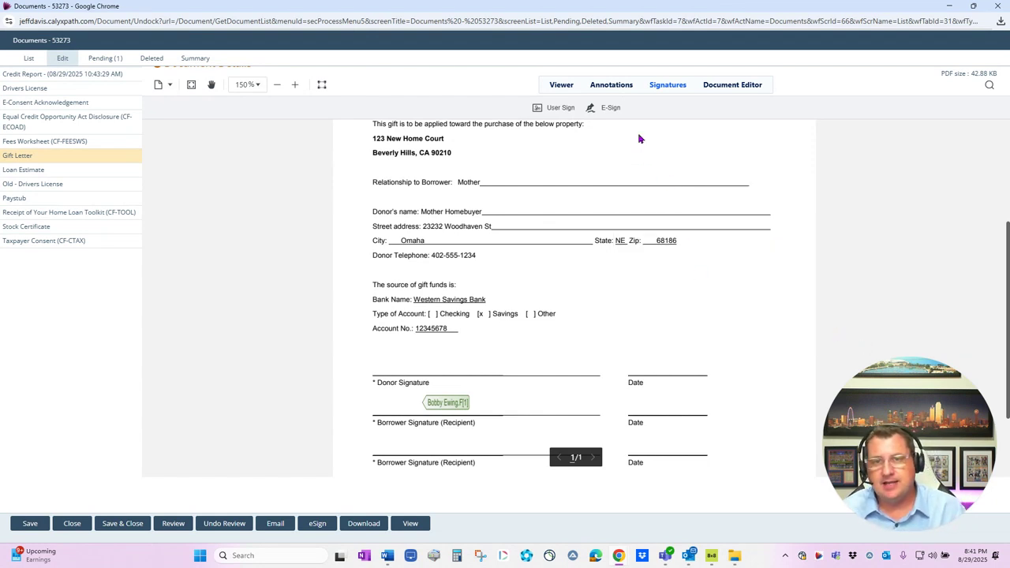
left_click(720, 89)
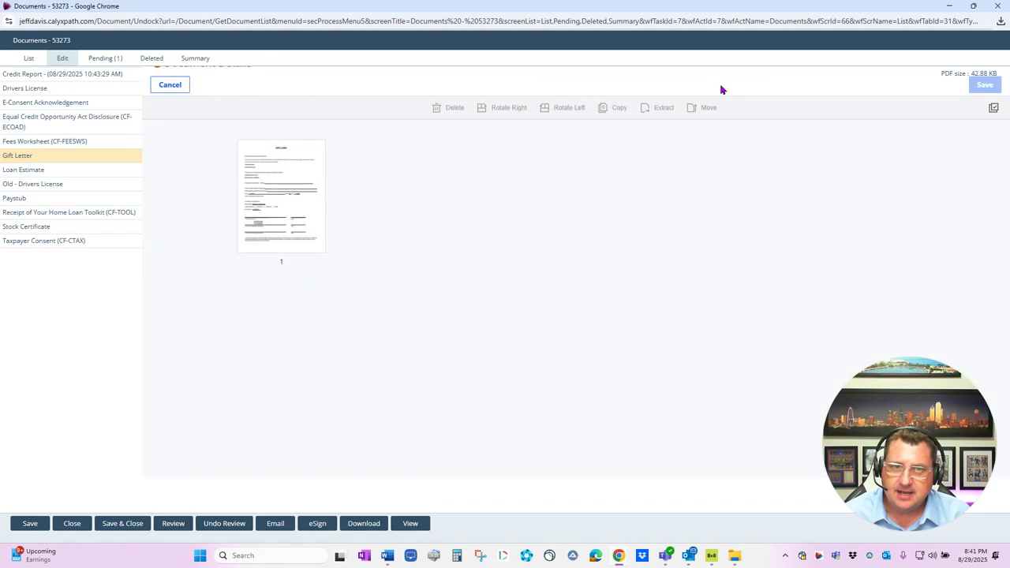
Open the Loan Estimate in the Document Editor to view its three page thumbnails
left_click(37, 169)
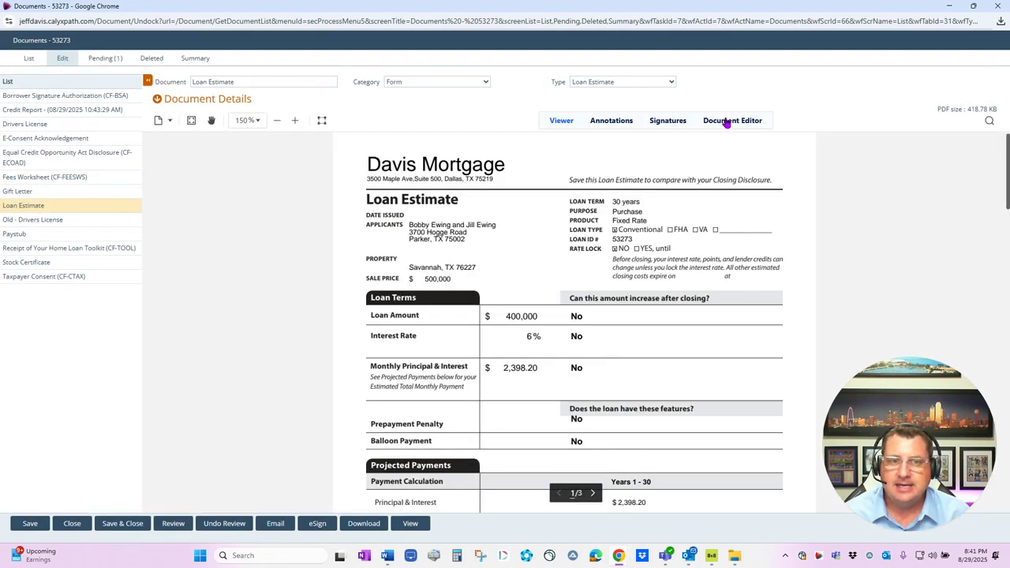
left_click(726, 120)
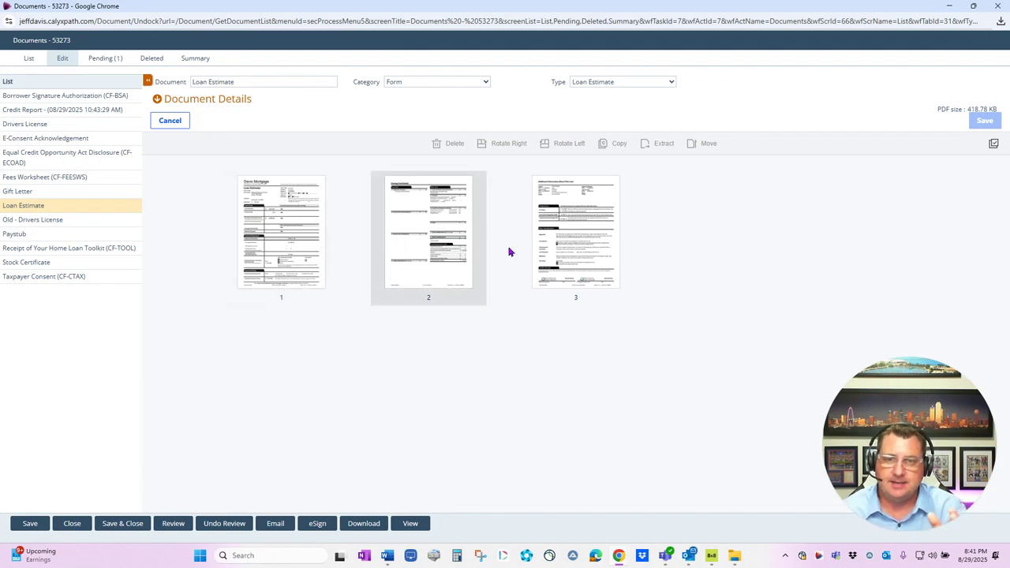
left_click(305, 234)
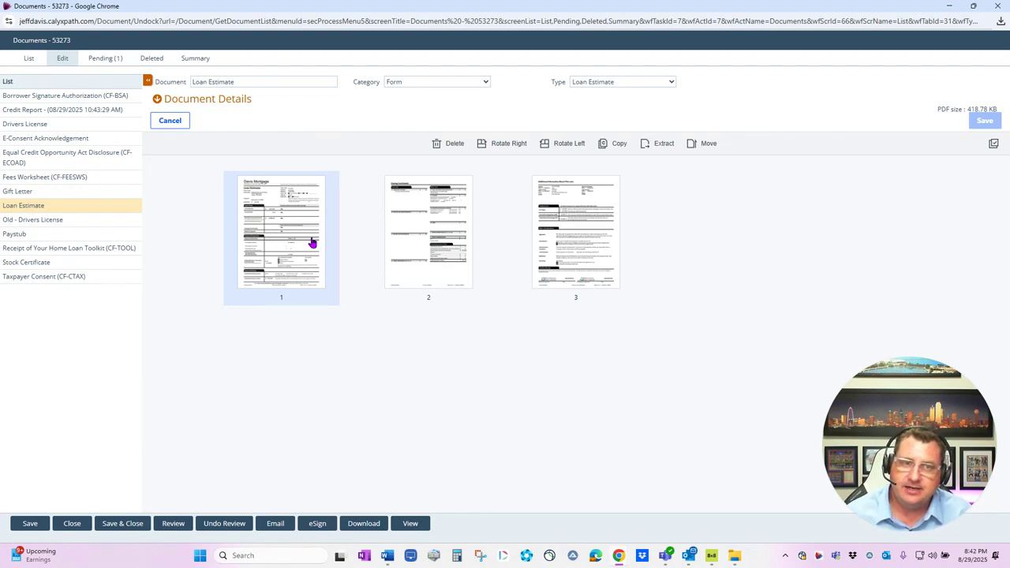
left_click(283, 242)
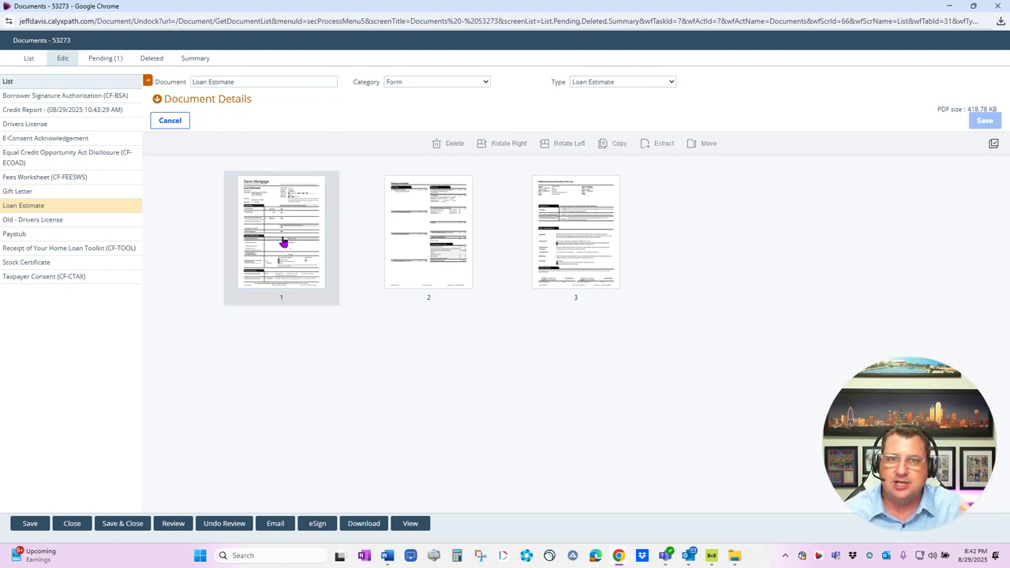